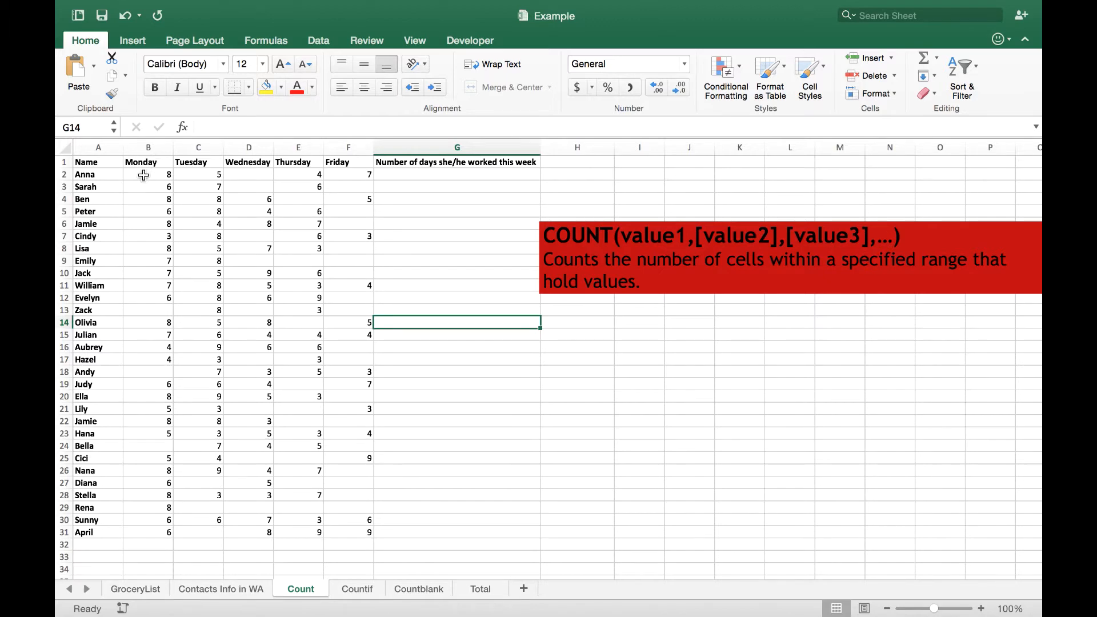
Enter =COUNT(B2:F2) in cell G2 to count the days worked in the first employee's row
{"action": "left_click_drag", "start_coordinate": [143, 174], "coordinate": [341, 169]}
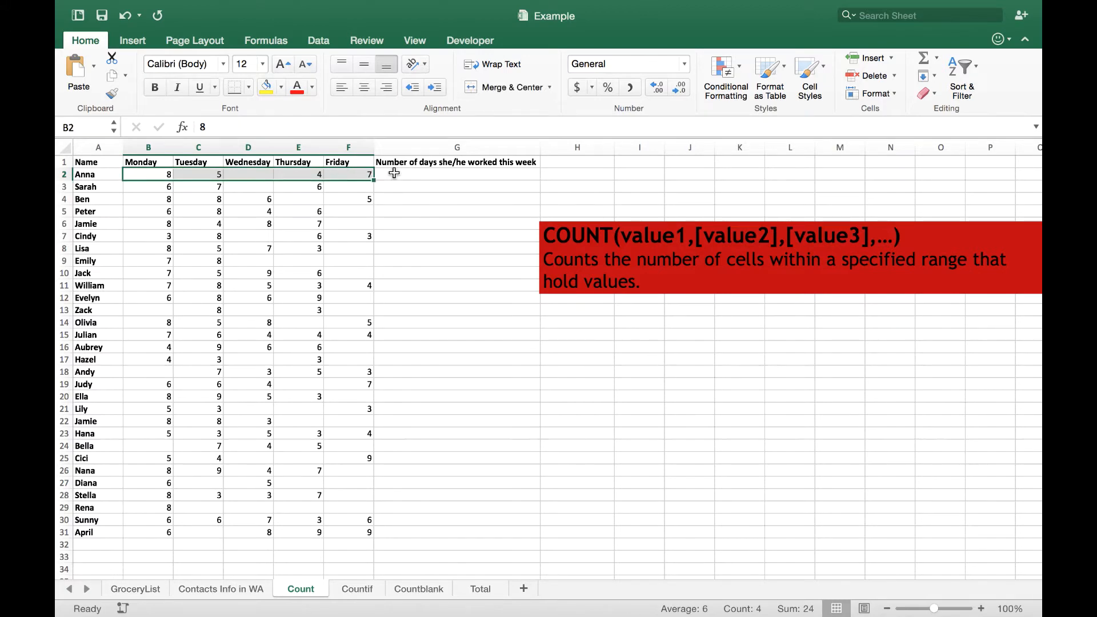
{"action": "left_click", "coordinate": [394, 173]}
{"action": "type", "text": "="}
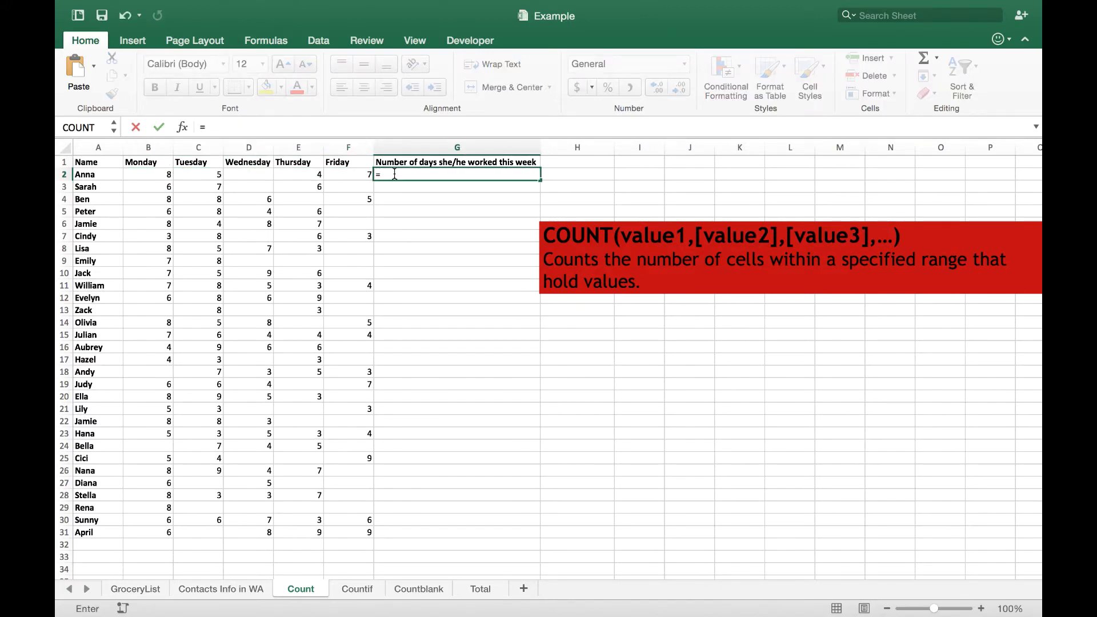
{"action": "type", "text": "C"}
{"action": "double_click", "coordinate": [395, 202]}
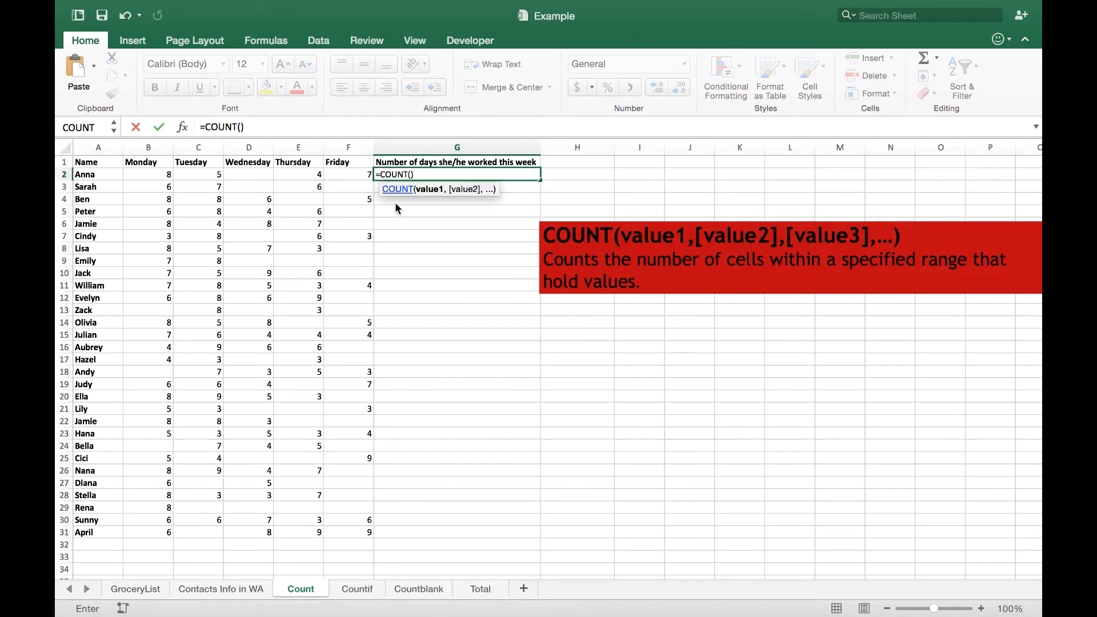
{"action": "type", "text": "B2:F"}
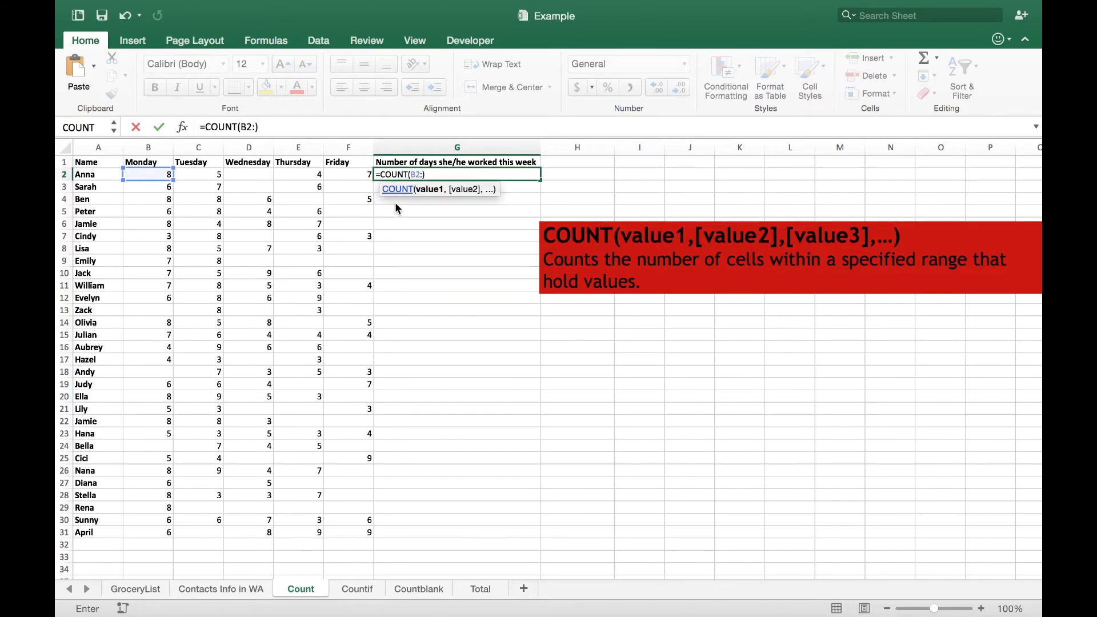
{"action": "type", "text": "2"}
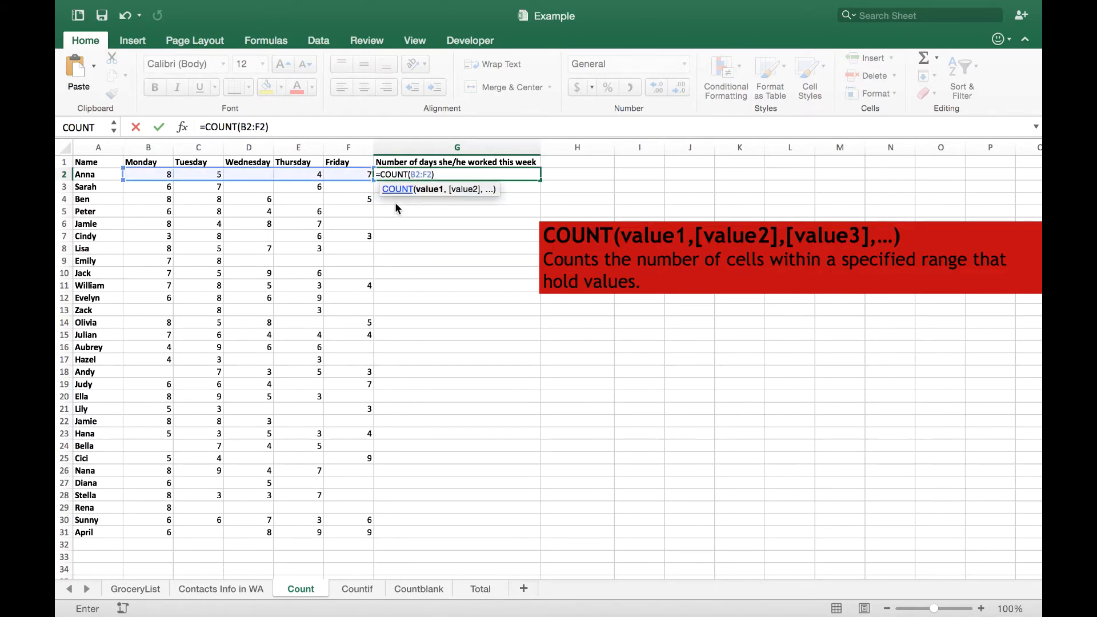
{"action": "key", "text": "Return"}
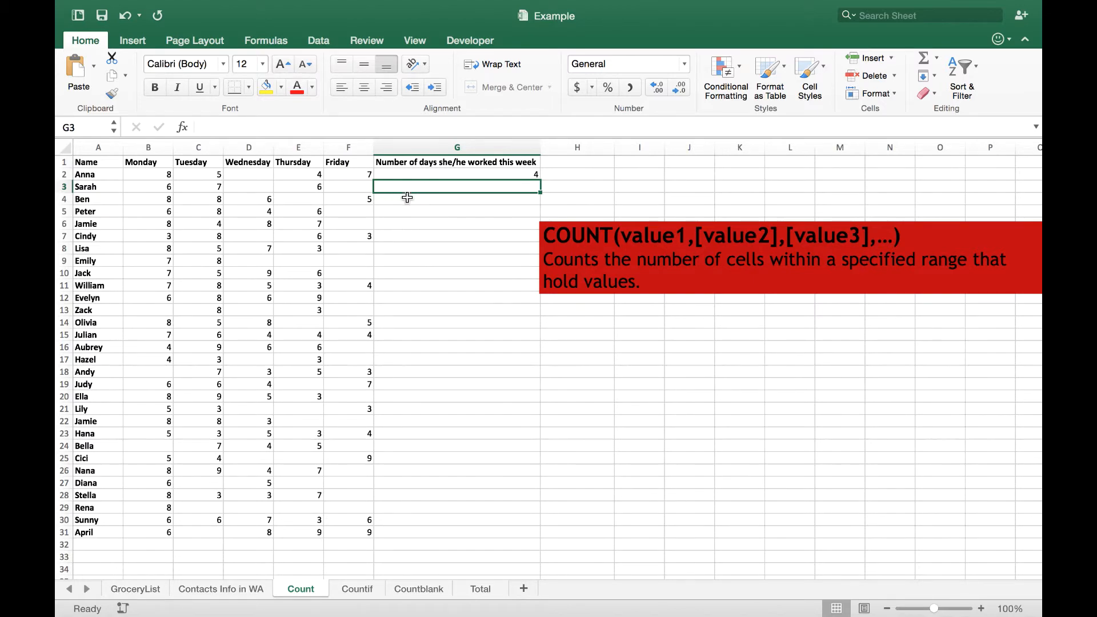
Fill the COUNT formula from G2 down to G31 for all the remaining employees
{"action": "left_click", "coordinate": [522, 174]}
{"action": "left_click_drag", "start_coordinate": [539, 180], "coordinate": [532, 533]}
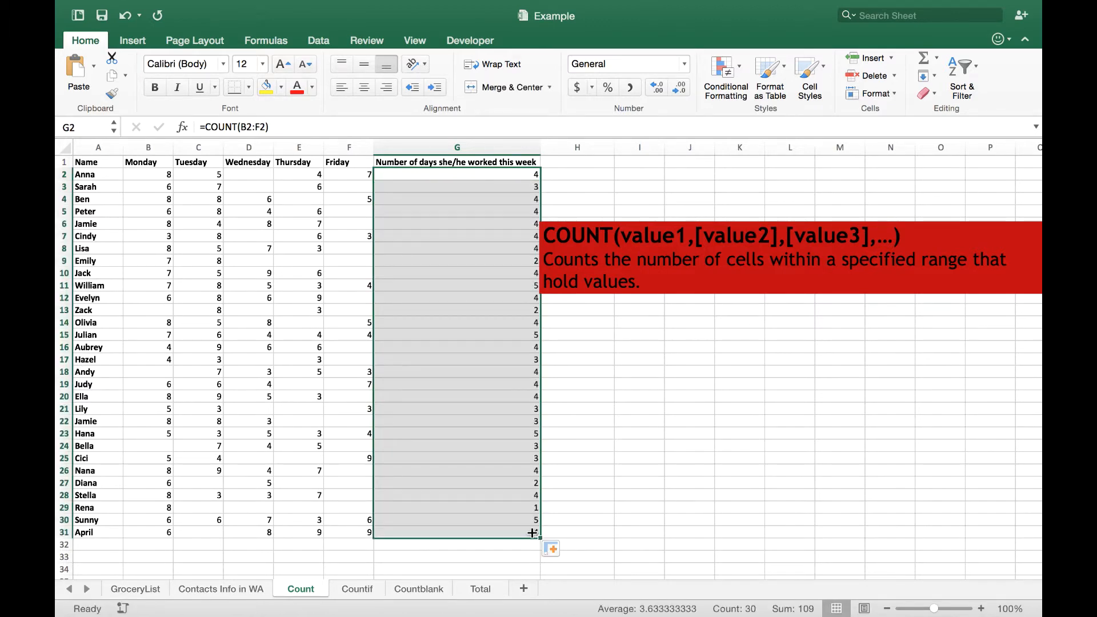
{"action": "left_click", "coordinate": [569, 483]}
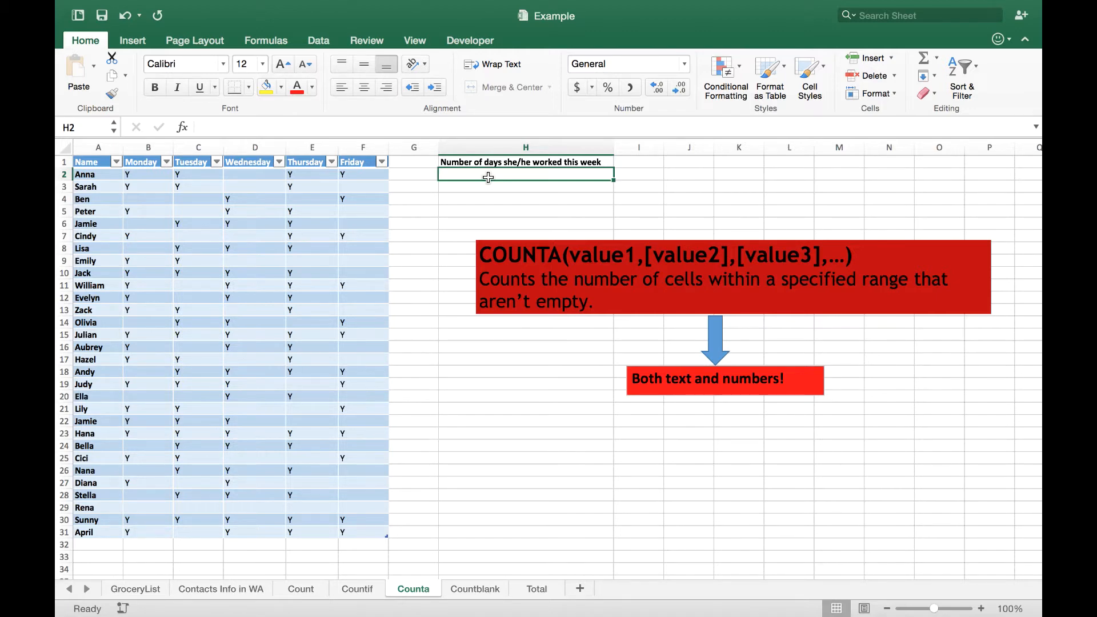
On the Counta sheet, try COUNT on the text entries by entering =COUNT(B2:F2) in cell H2
{"action": "left_click", "coordinate": [488, 150]}
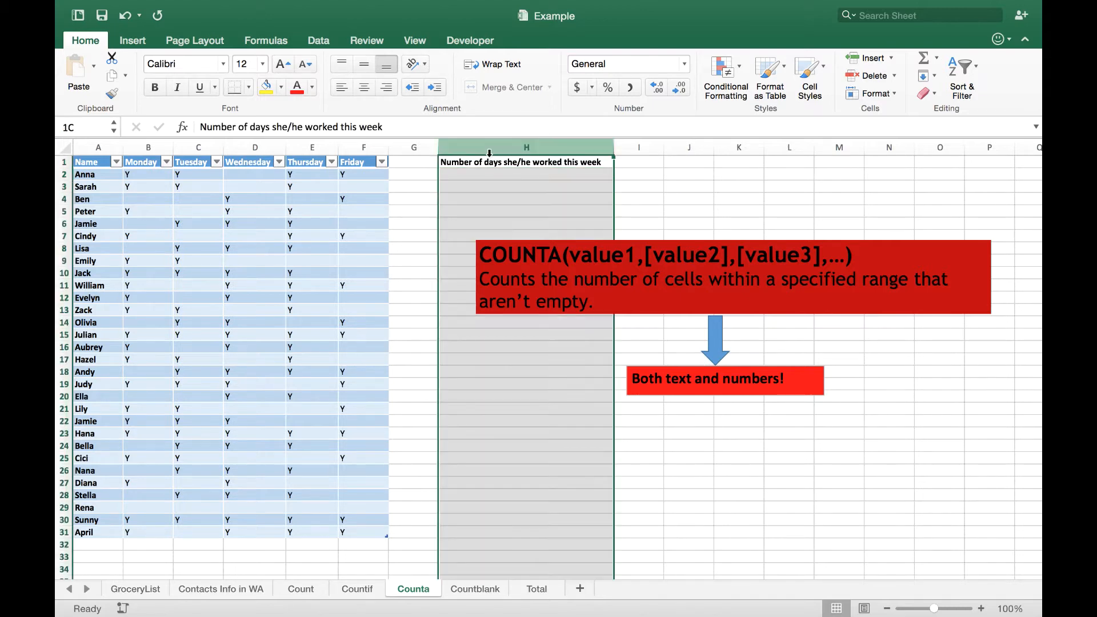
{"action": "left_click", "coordinate": [475, 210]}
{"action": "left_click", "coordinate": [474, 174]}
{"action": "type", "text": "=co"}
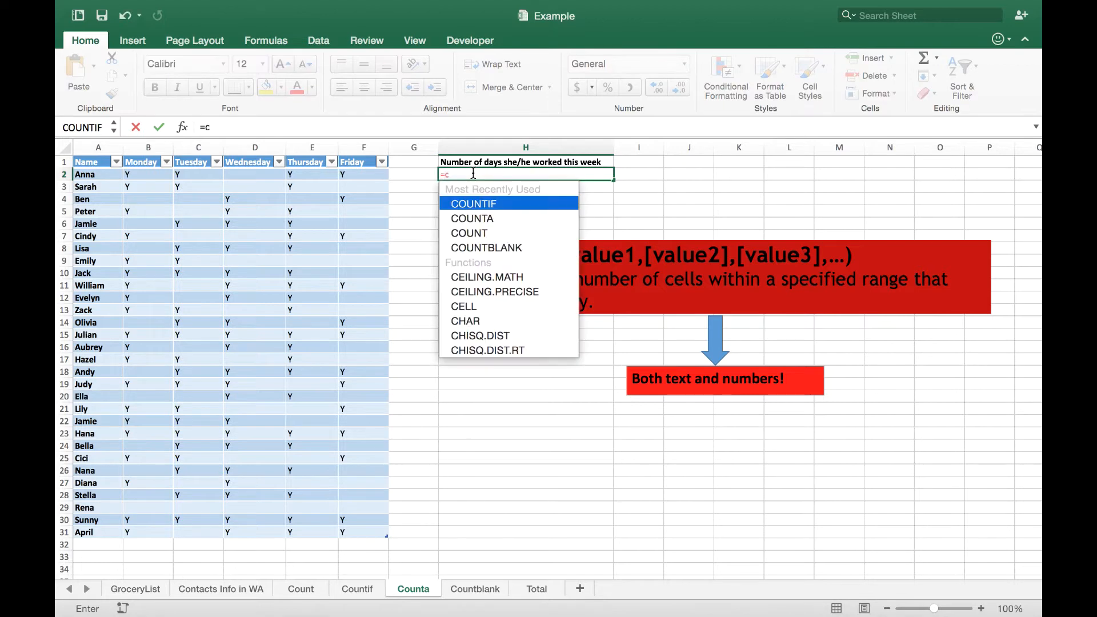
{"action": "double_click", "coordinate": [470, 233]}
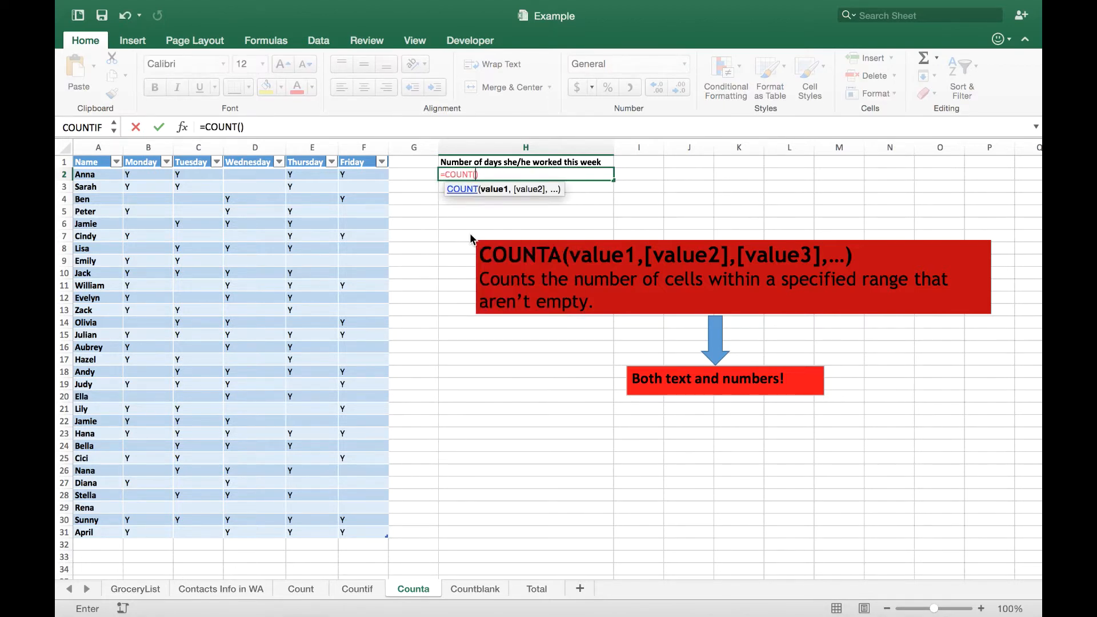
{"action": "type", "text": "B2"}
{"action": "type", "text": ":"}
{"action": "type", "text": "F2"}
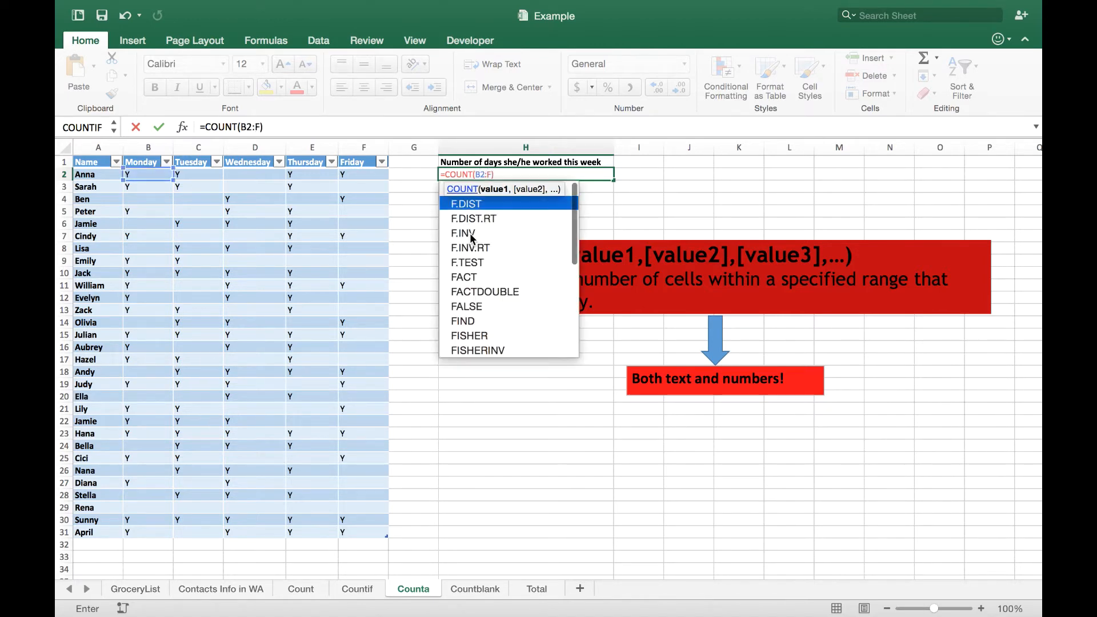
{"action": "key", "text": "Return"}
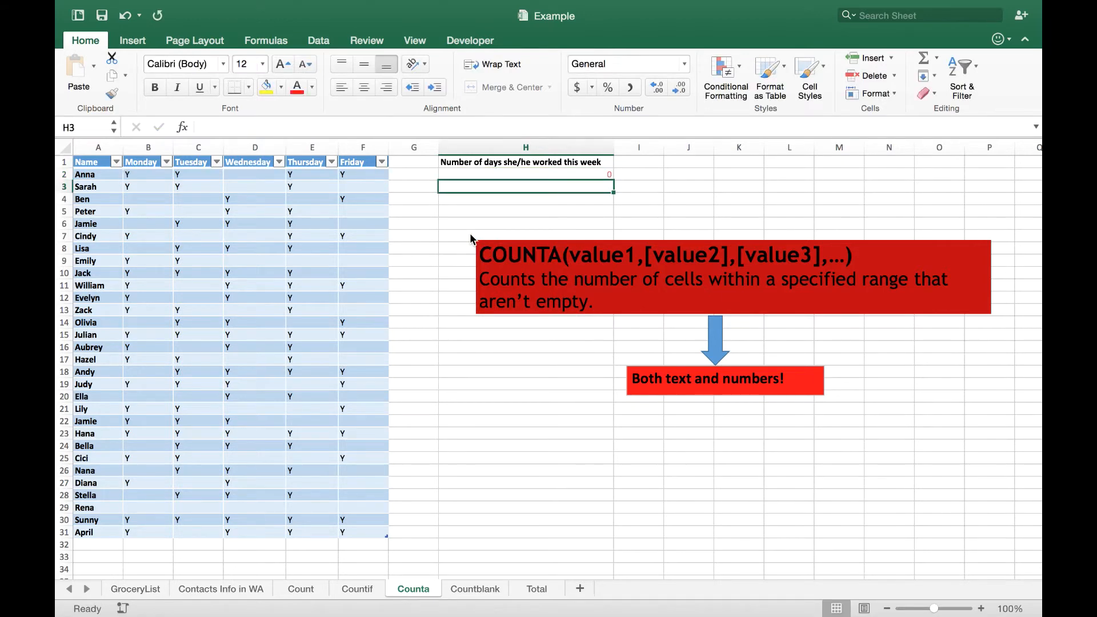
Clear the COUNT formula from cell H2
{"action": "key", "text": "Up"}
{"action": "key", "text": "Delete"}
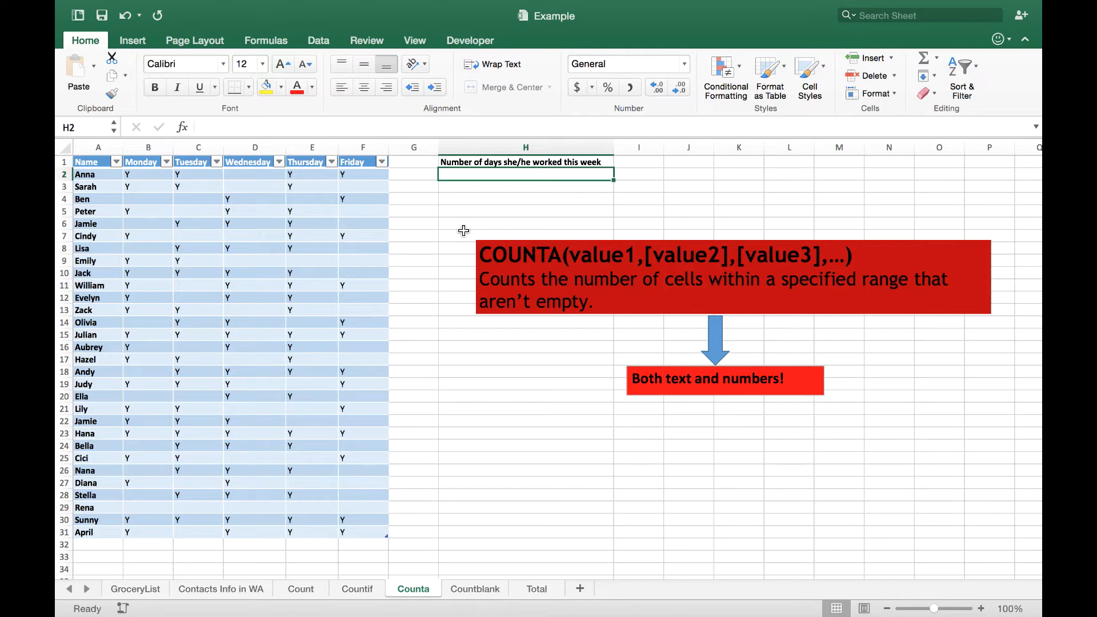
{"action": "key", "text": "Down"}
{"action": "key", "text": "Down"}
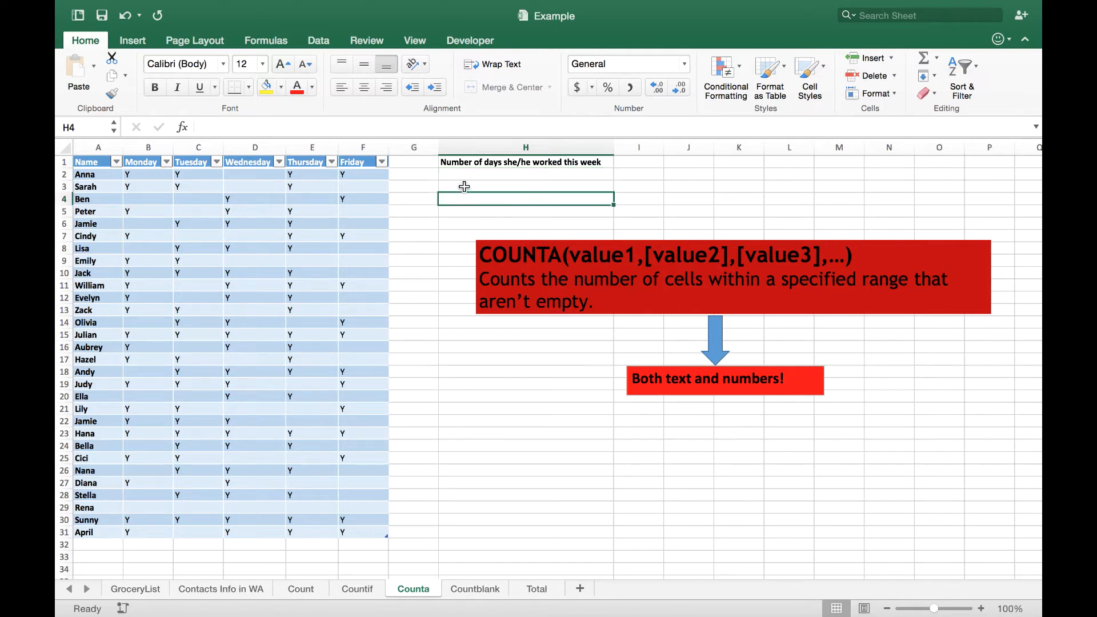
Enter =COUNTA(B2:F2) in cell H2 to count the non-empty weekday cells of the first employee
{"action": "double_click", "coordinate": [460, 175]}
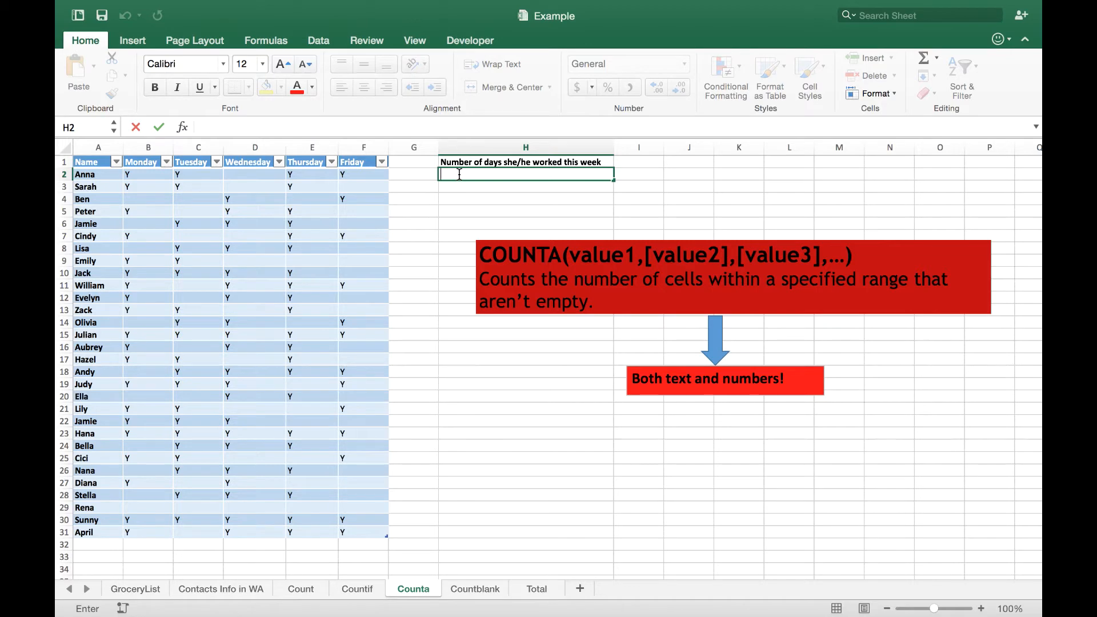
{"action": "left_click", "coordinate": [153, 175]}
{"action": "left_click_drag", "start_coordinate": [154, 175], "coordinate": [360, 177]}
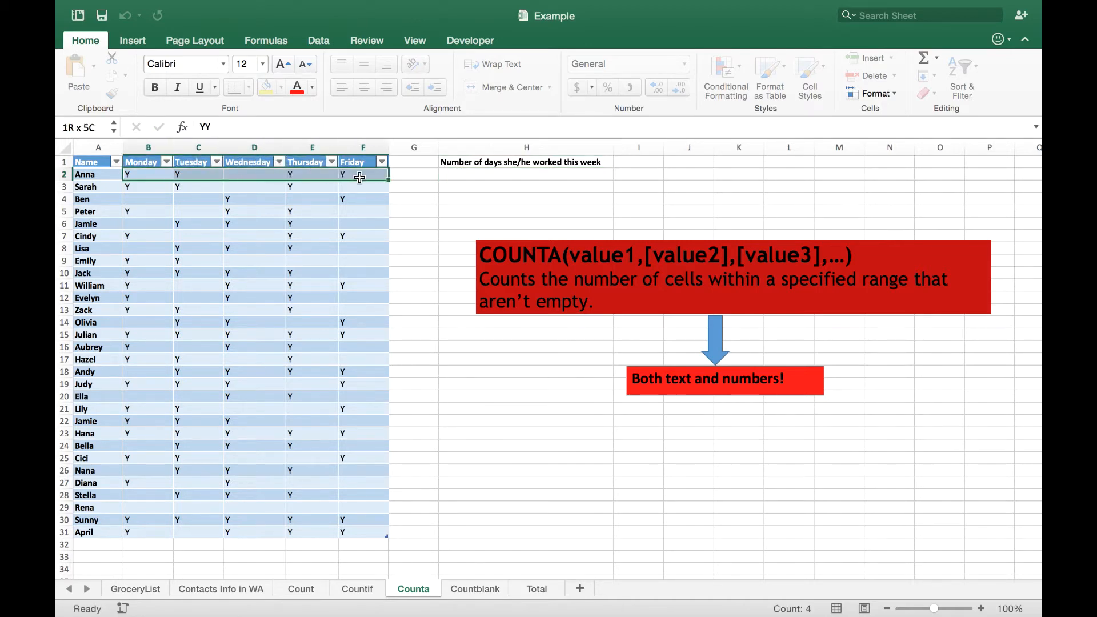
{"action": "left_click", "coordinate": [462, 178]}
{"action": "type", "text": "="}
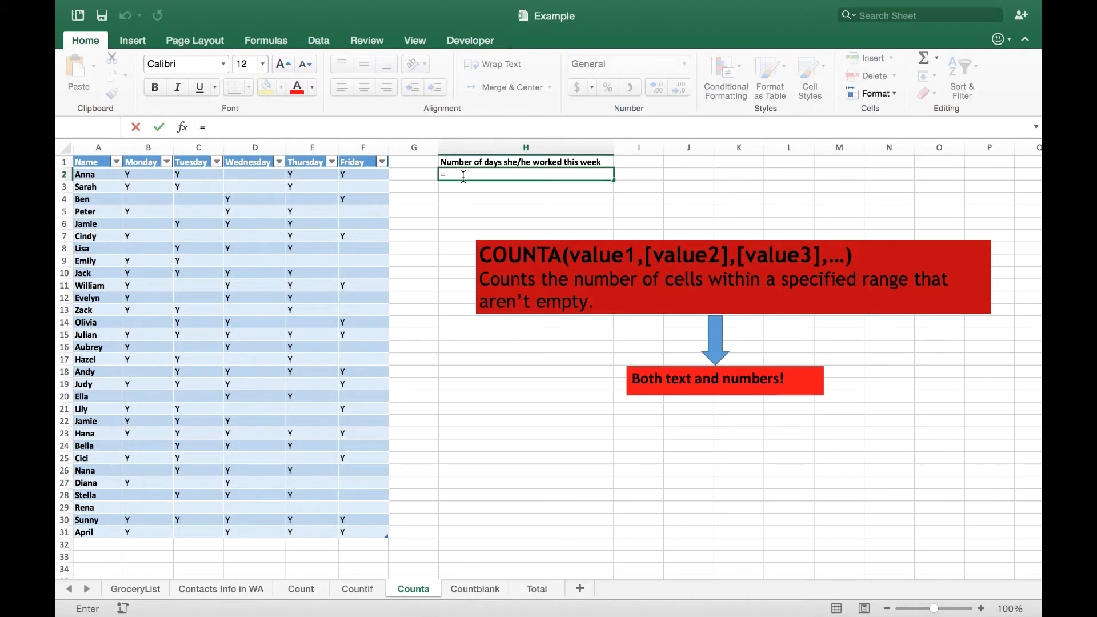
{"action": "type", "text": "CO"}
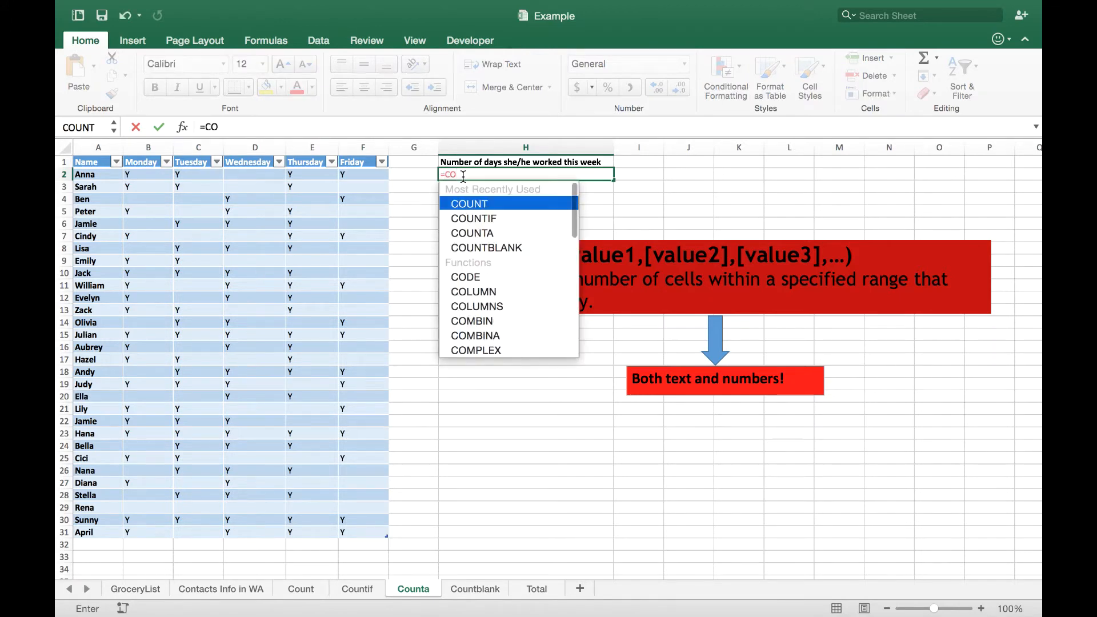
{"action": "type", "text": "U"}
{"action": "double_click", "coordinate": [466, 238]}
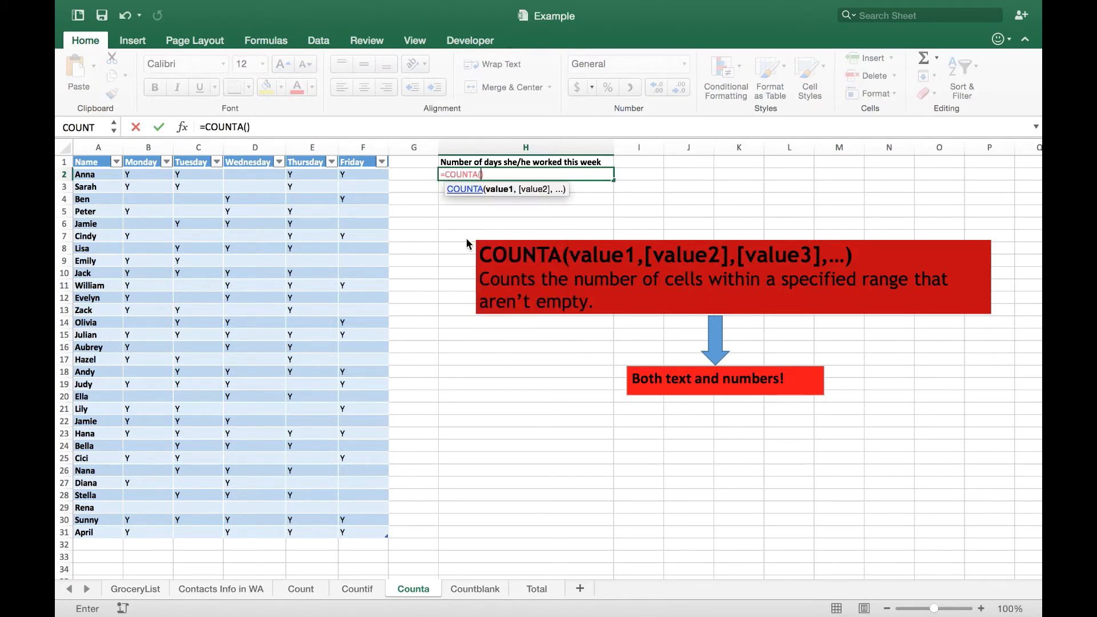
{"action": "type", "text": "B2:F2"}
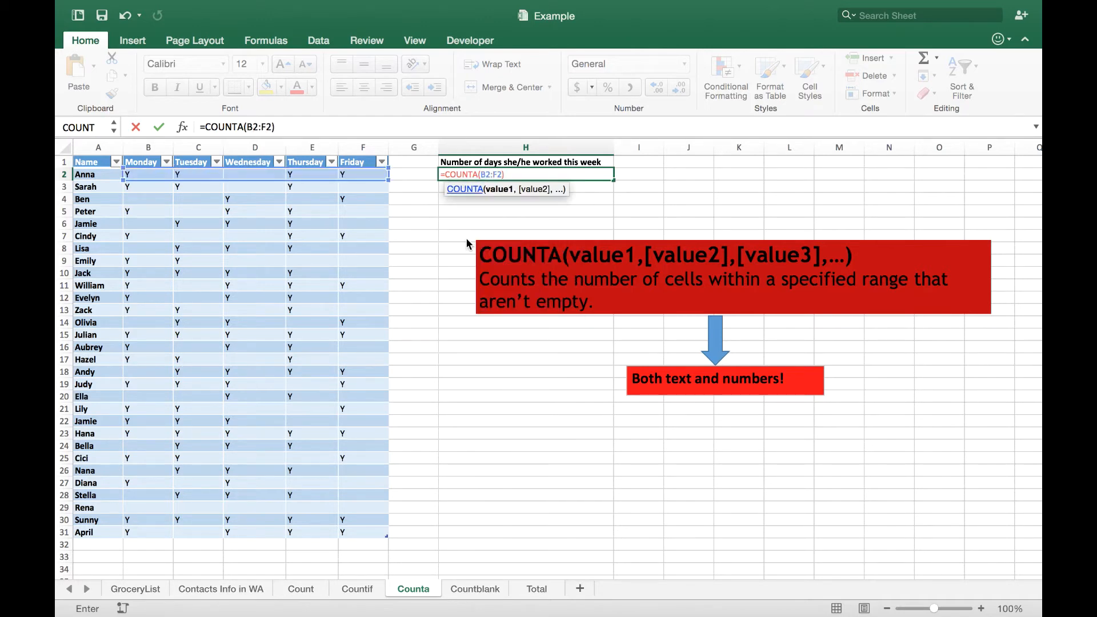
{"action": "key", "text": "Return"}
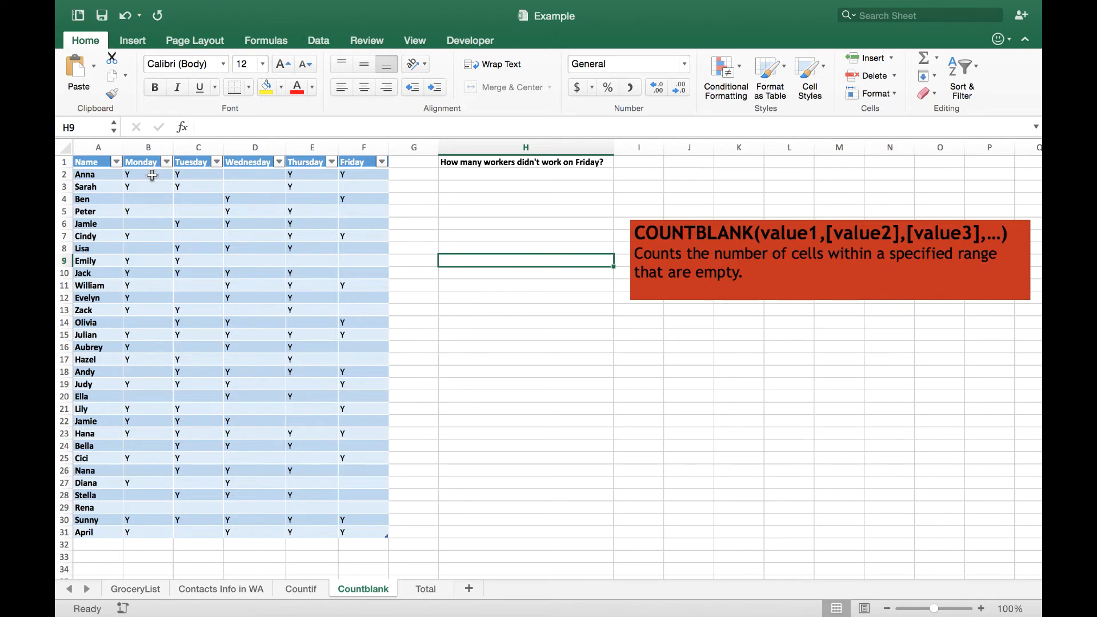
On the Countblank sheet, enter =COUNTBLANK(F2:F31) in cell H2 to count workers absent on Friday
{"action": "left_click", "coordinate": [189, 176]}
{"action": "left_click", "coordinate": [319, 176]}
{"action": "left_click", "coordinate": [351, 176]}
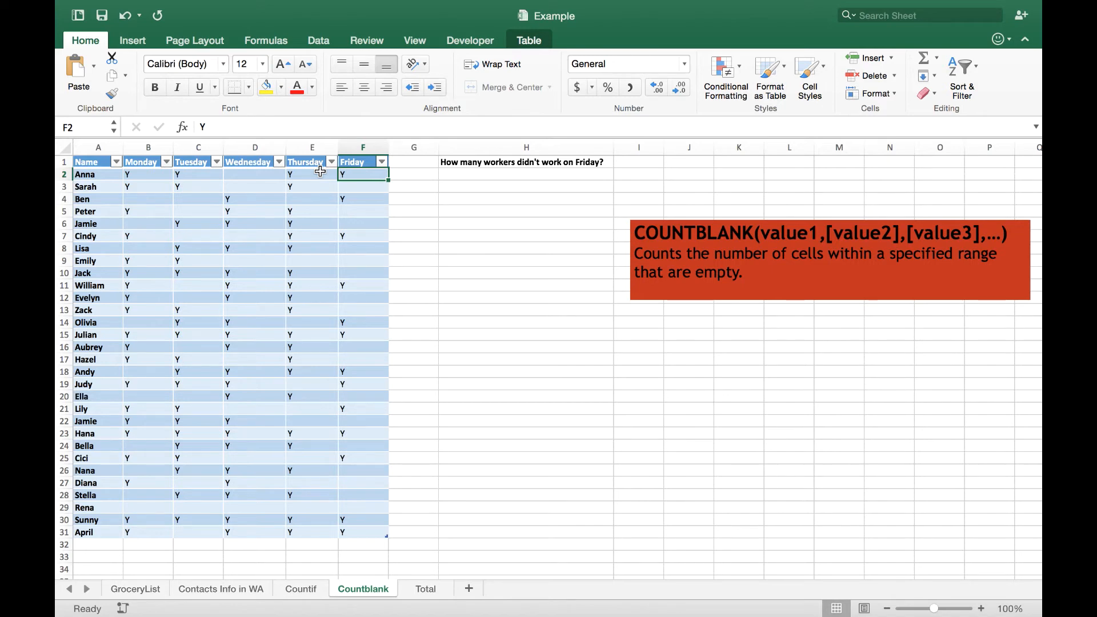
{"action": "left_click", "coordinate": [355, 198]}
{"action": "left_click_drag", "start_coordinate": [355, 174], "coordinate": [381, 532]}
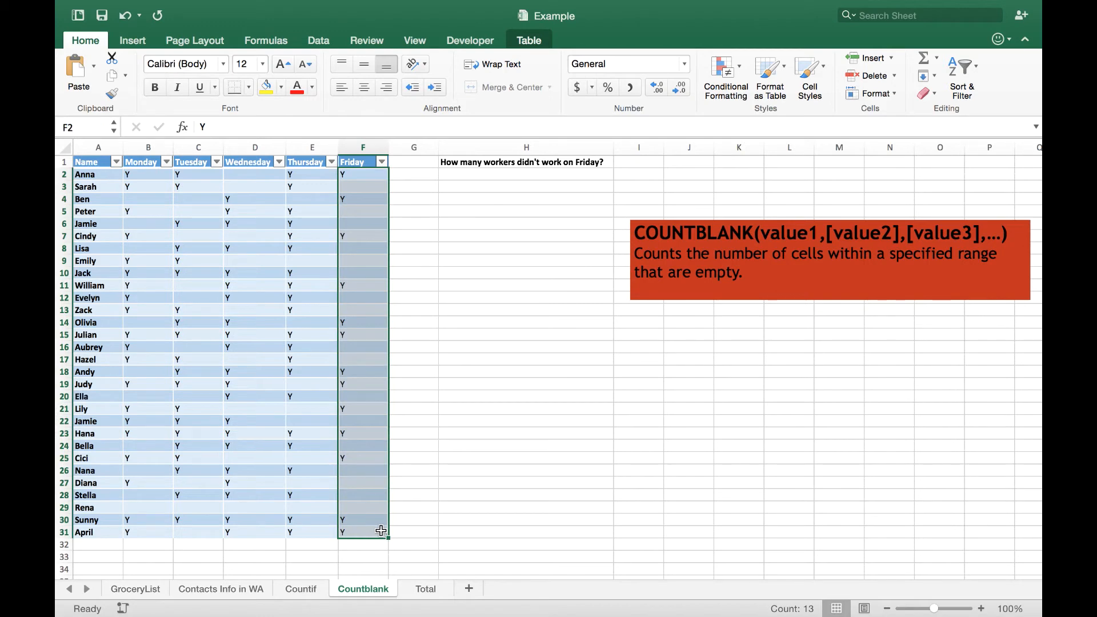
{"action": "left_click", "coordinate": [490, 174]}
{"action": "type", "text": "=COU"}
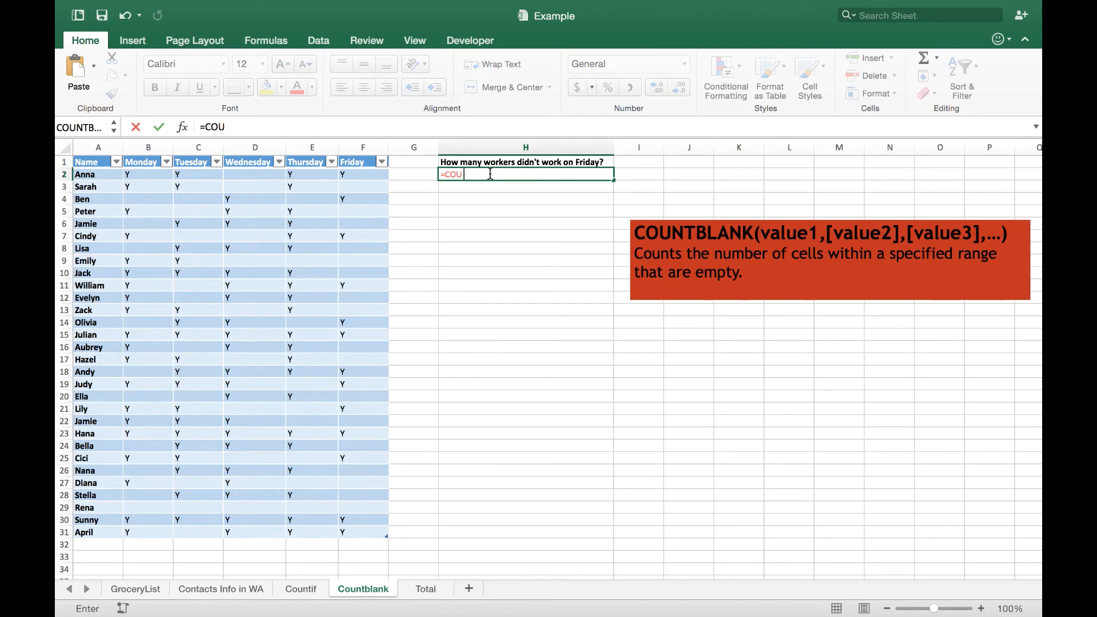
{"action": "type", "text": "NT"}
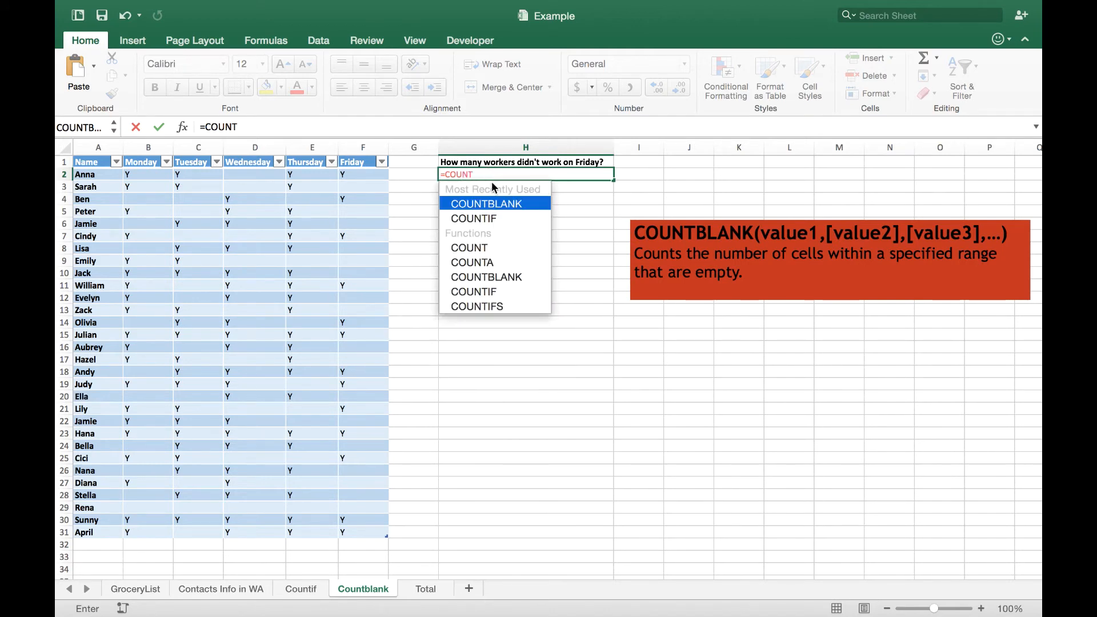
{"action": "double_click", "coordinate": [494, 202]}
{"action": "type", "text": "F2:F31"}
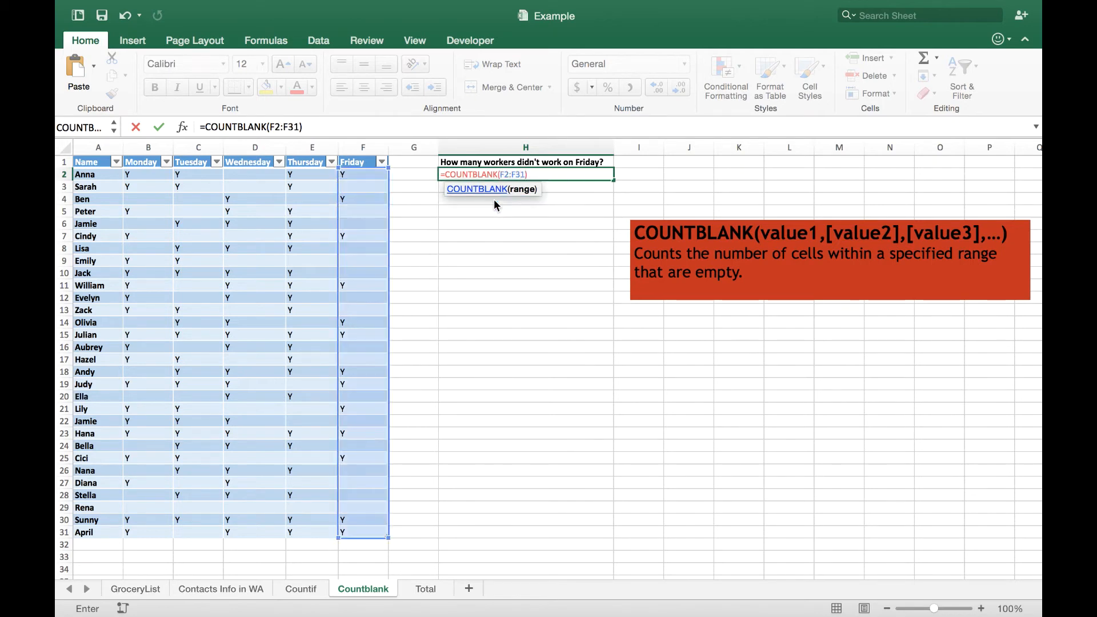
{"action": "key", "text": "Return"}
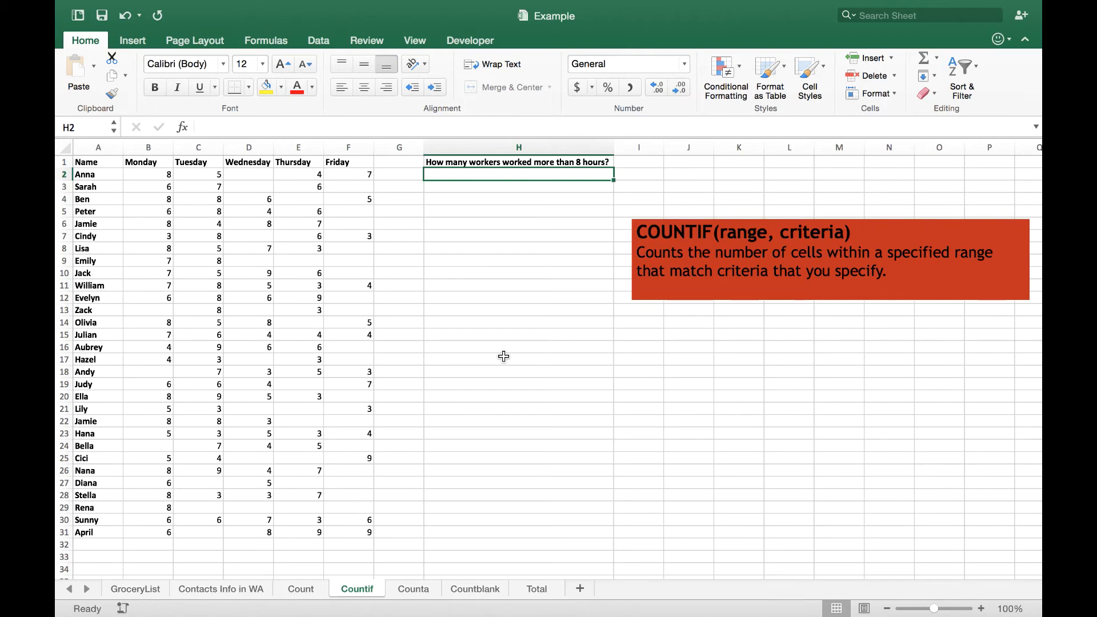
On the Countif sheet, enter =COUNTIF(F2:F31,">8") in cell H2 to count workers exceeding 8 hours on Friday
{"action": "type", "text": "="}
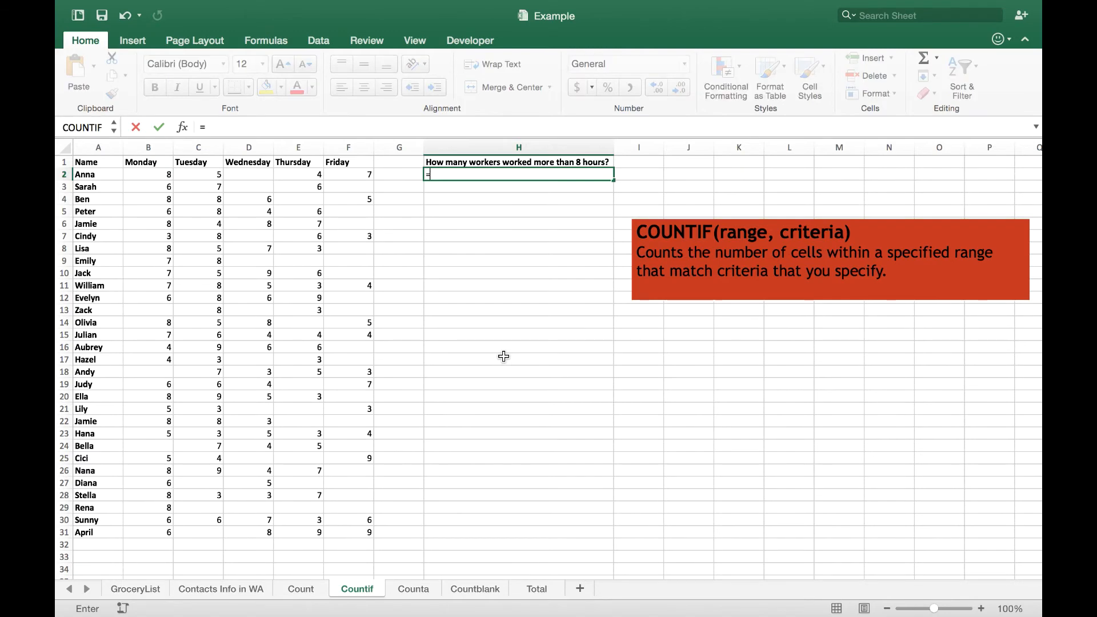
{"action": "type", "text": "COUNT"}
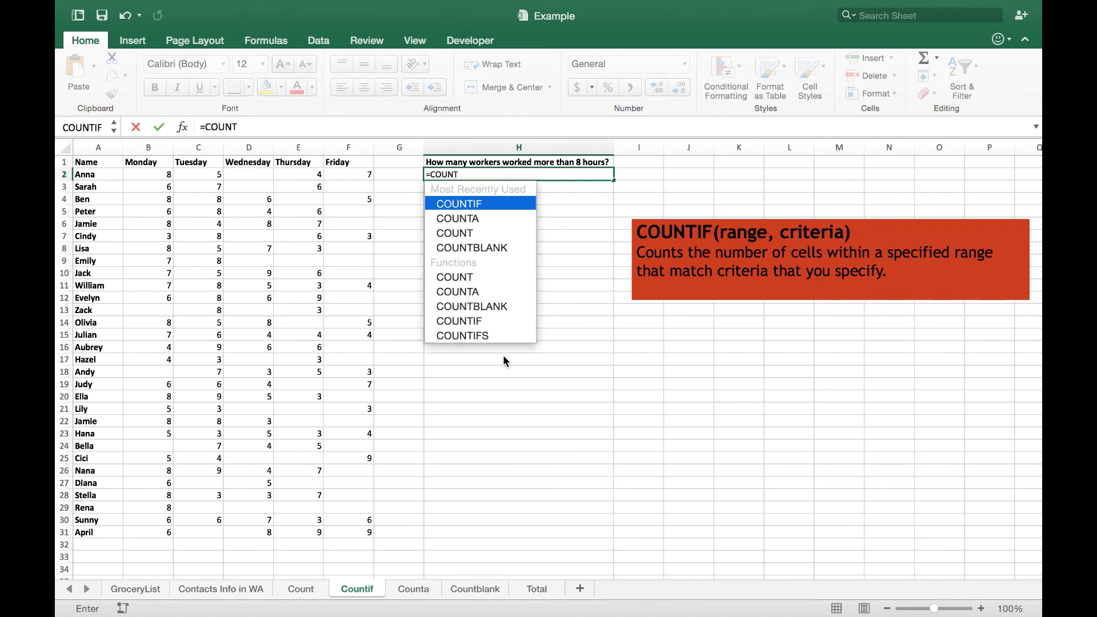
{"action": "double_click", "coordinate": [483, 204]}
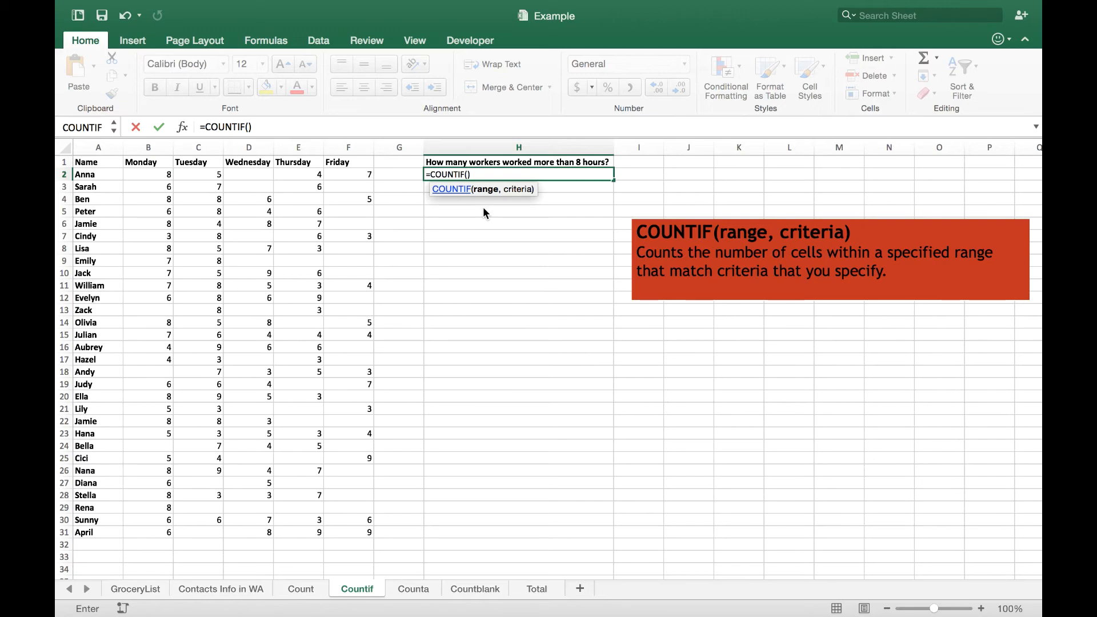
{"action": "type", "text": "F2:F31"}
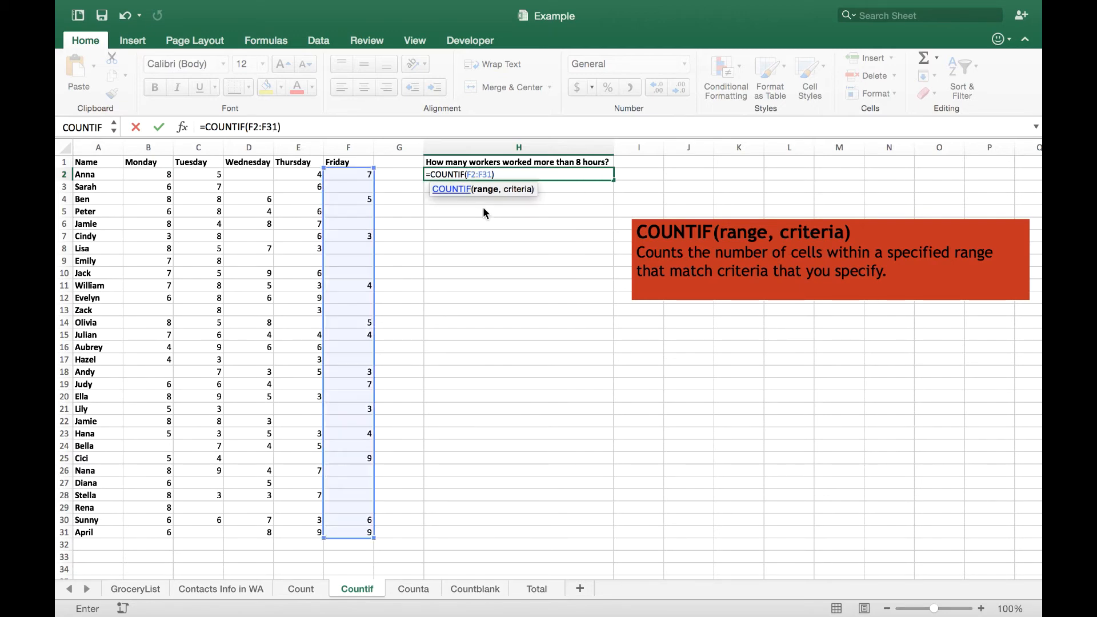
{"action": "type", "text": ","}
{"action": "type", "text": "\""}
{"action": "type", "text": ">8\""}
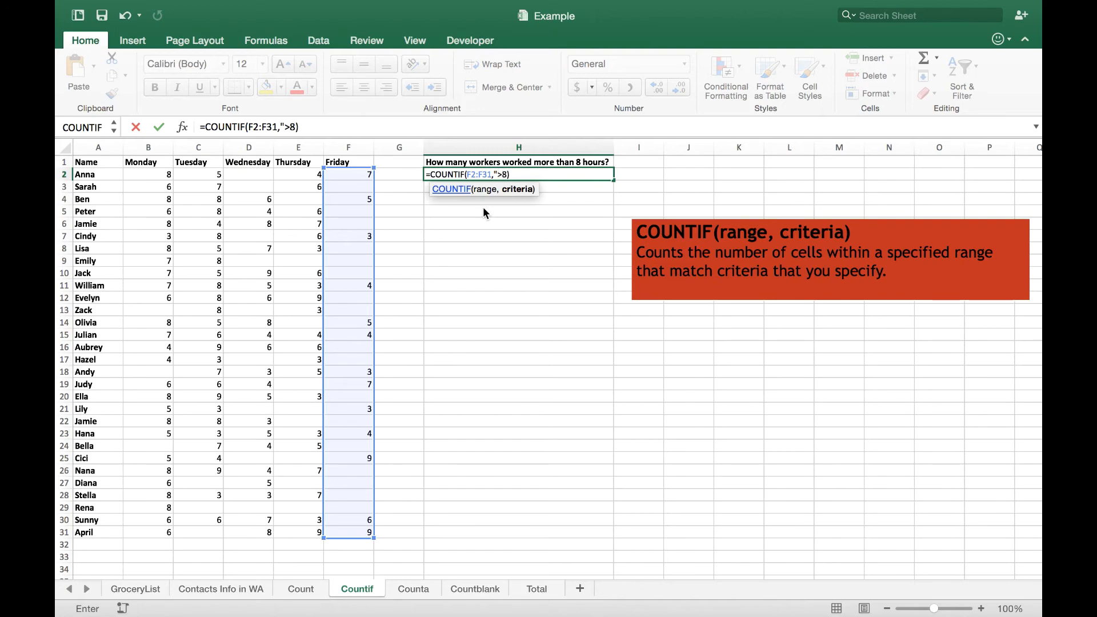
{"action": "key", "text": "Return"}
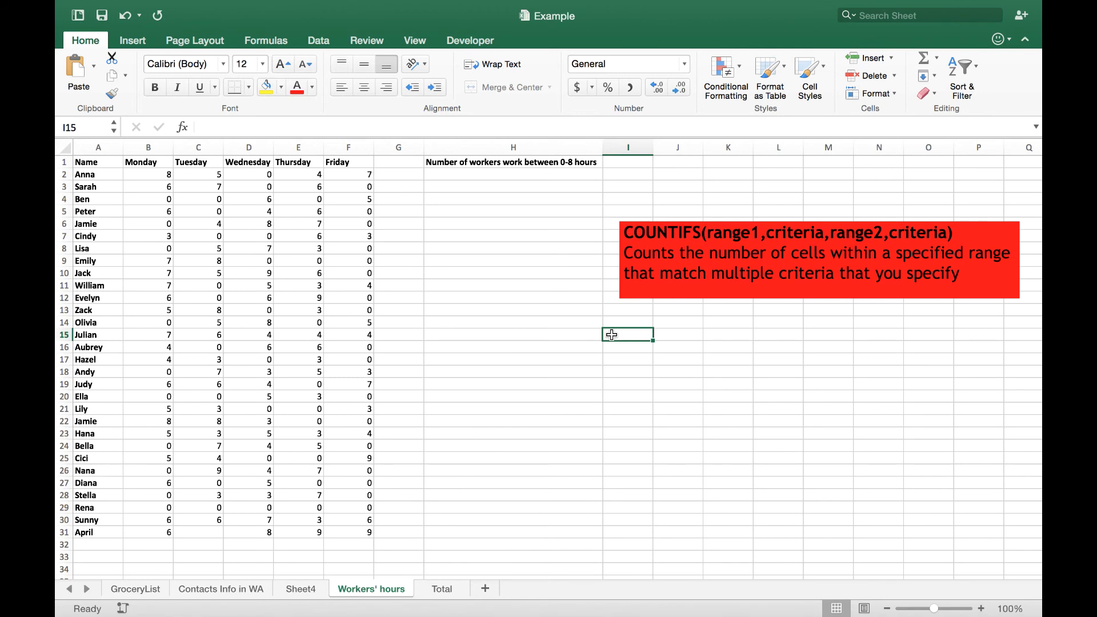
On the Workers' hours sheet, enter =COUNTIFS(F2:F31,">0",F2:F31,"<8") in cell H2 to count workers with between 0 and 8 hours on Friday
{"action": "left_click", "coordinate": [484, 177]}
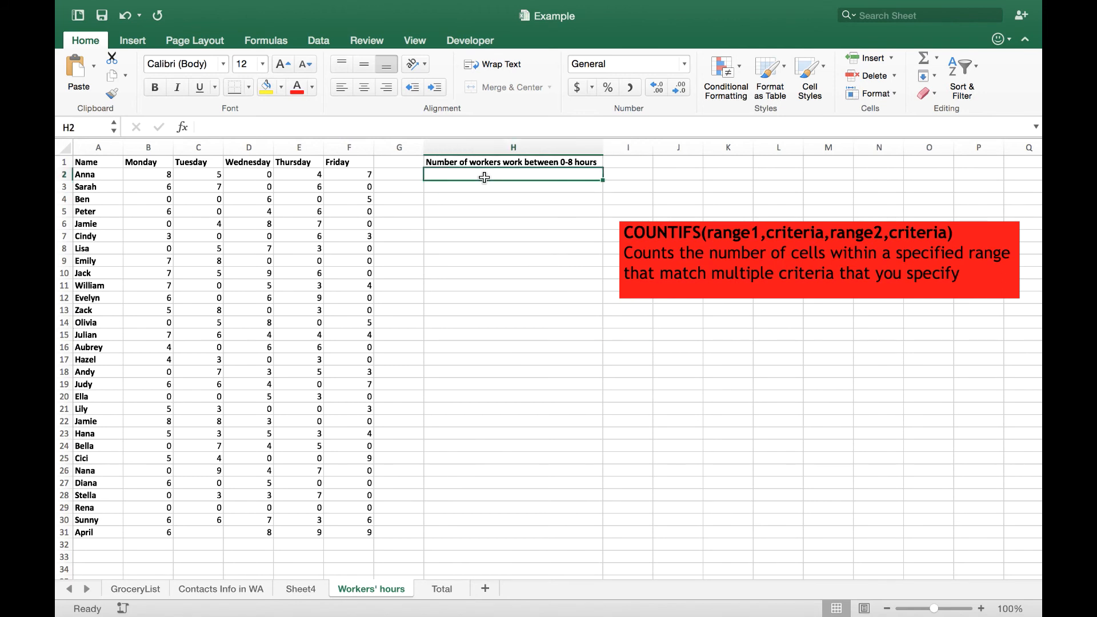
{"action": "type", "text": "="}
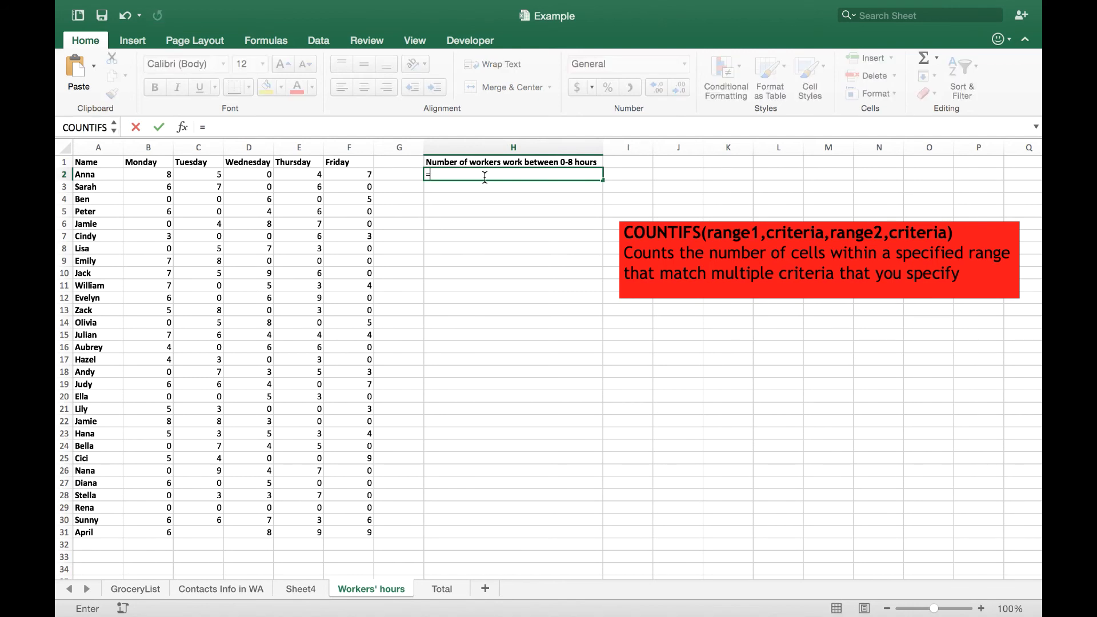
{"action": "type", "text": "COUNT"}
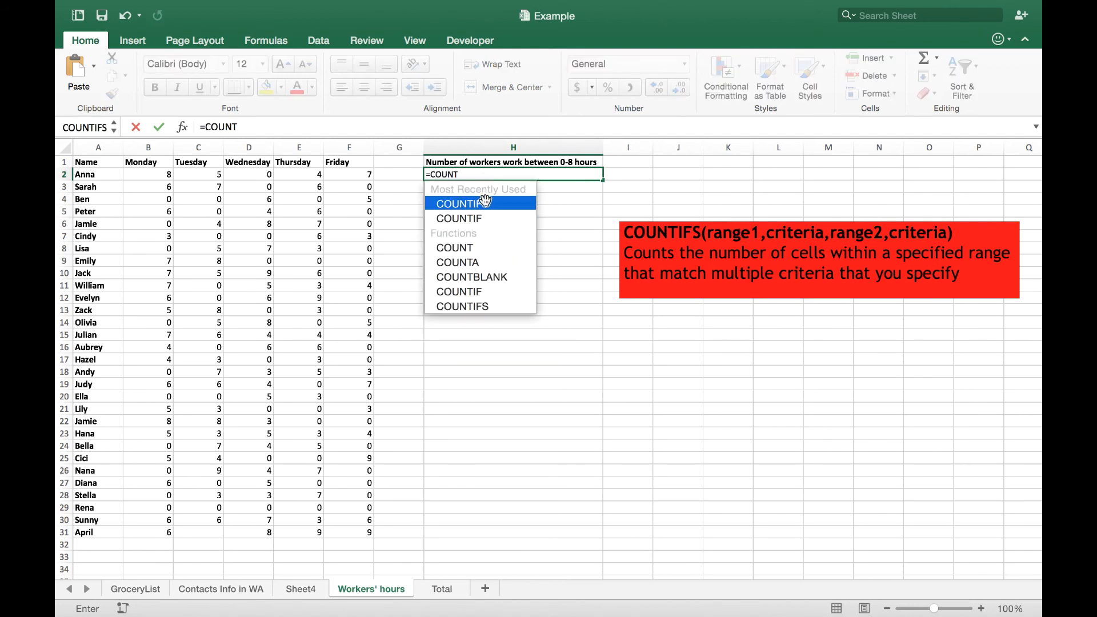
{"action": "double_click", "coordinate": [486, 204]}
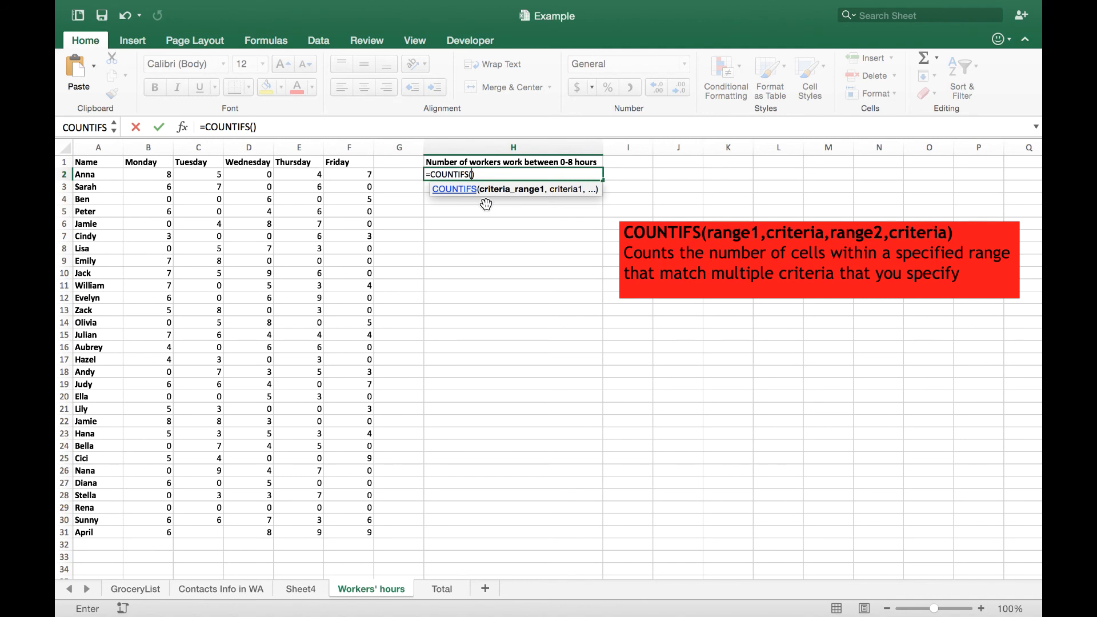
{"action": "type", "text": "F"}
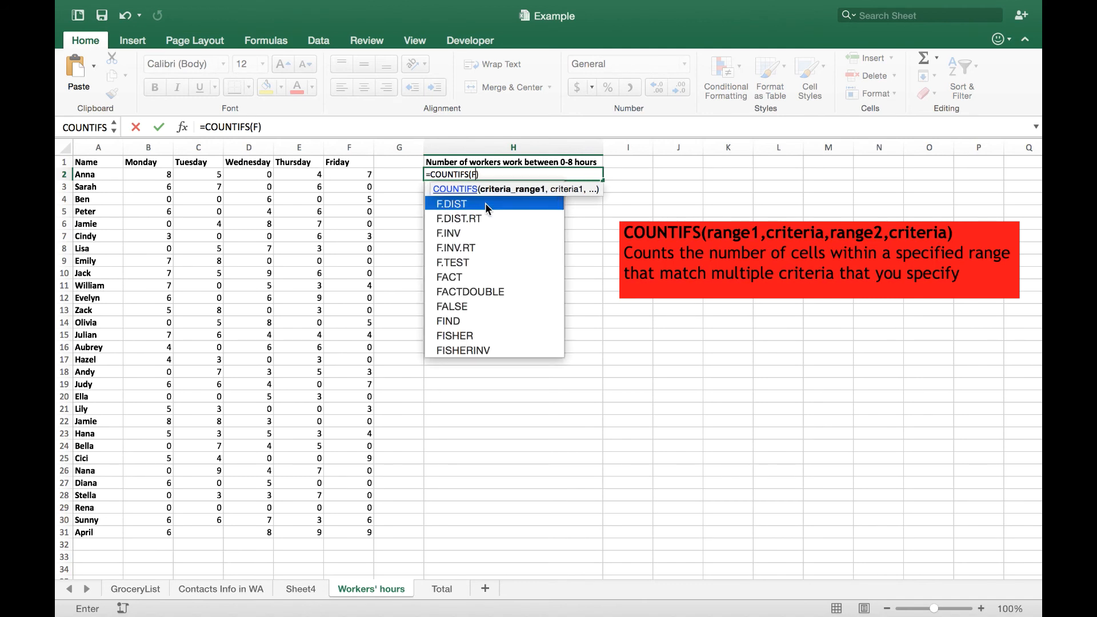
{"action": "type", "text": "2"}
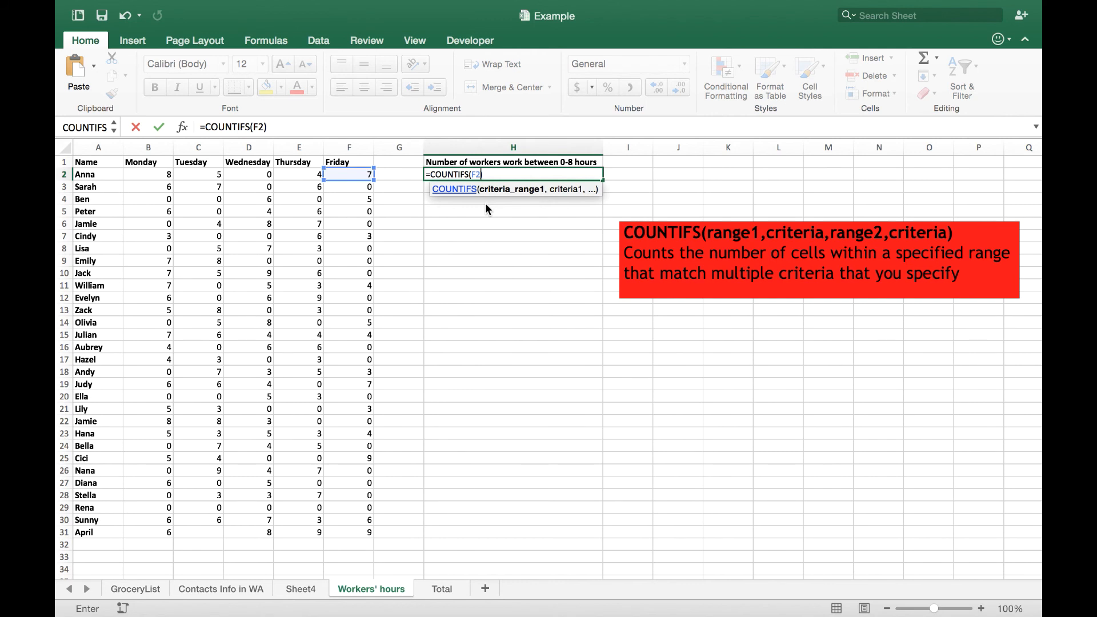
{"action": "type", "text": ":f"}
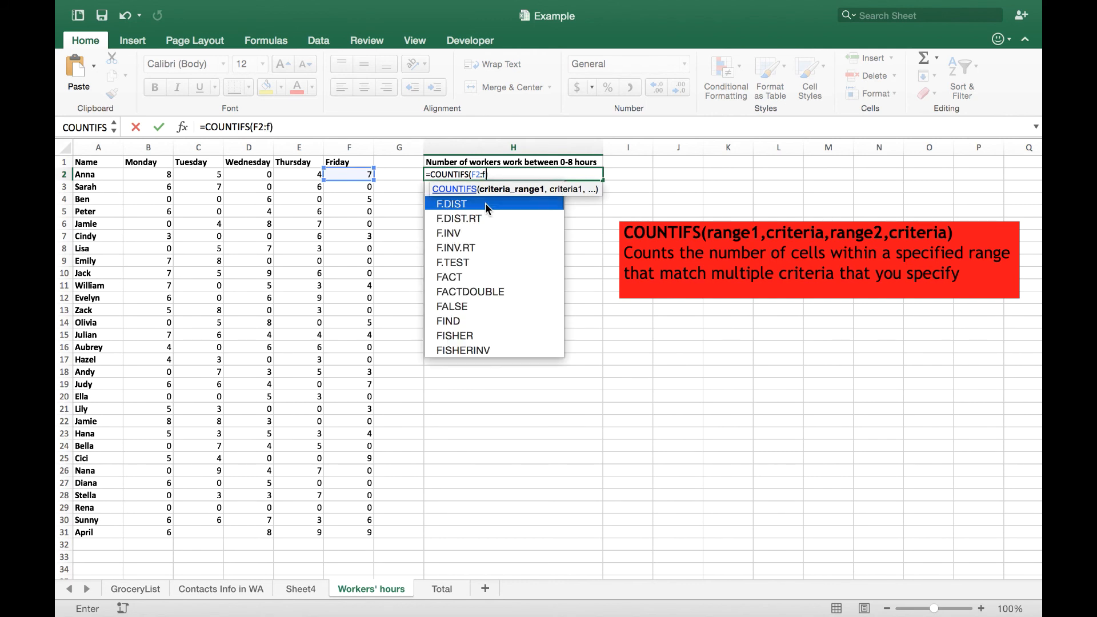
{"action": "type", "text": "31"}
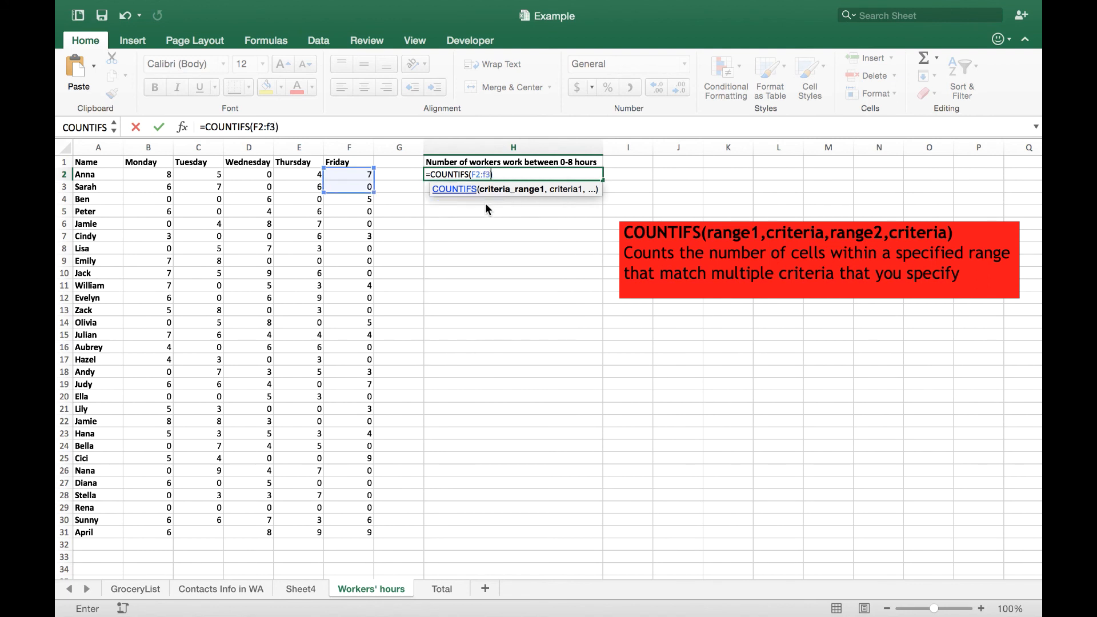
{"action": "type", "text": ","}
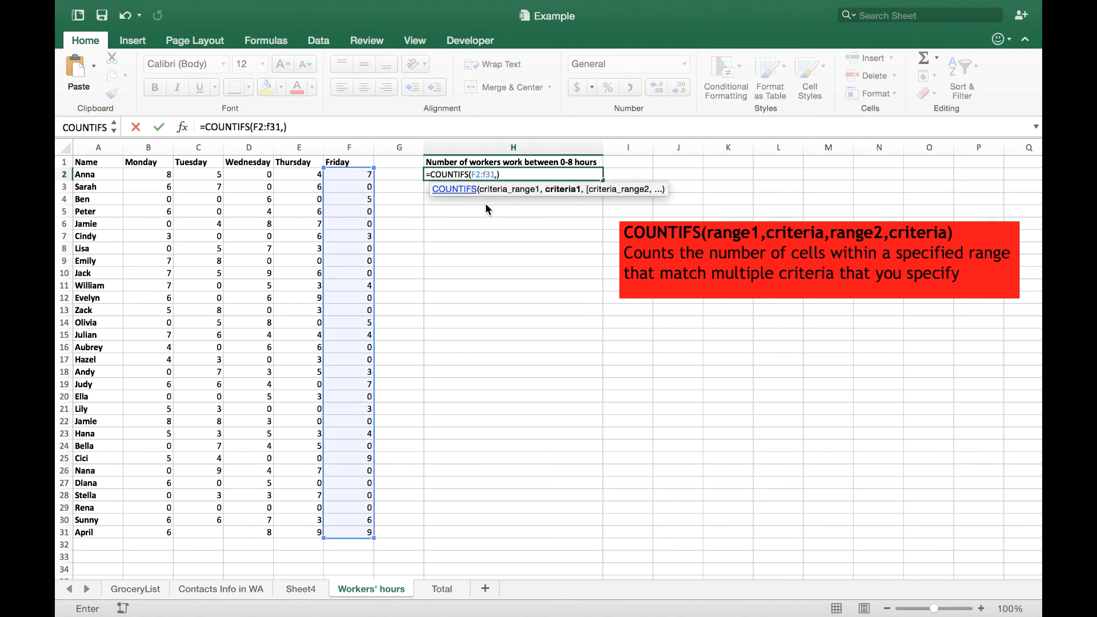
{"action": "type", "text": "\">0\","}
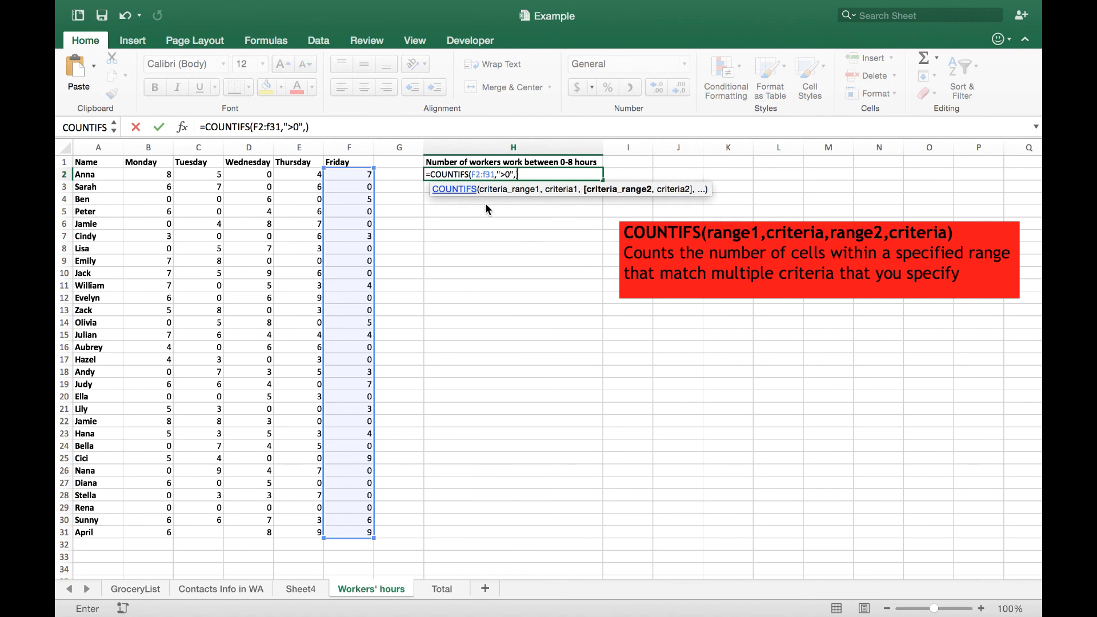
{"action": "type", "text": "f2:"}
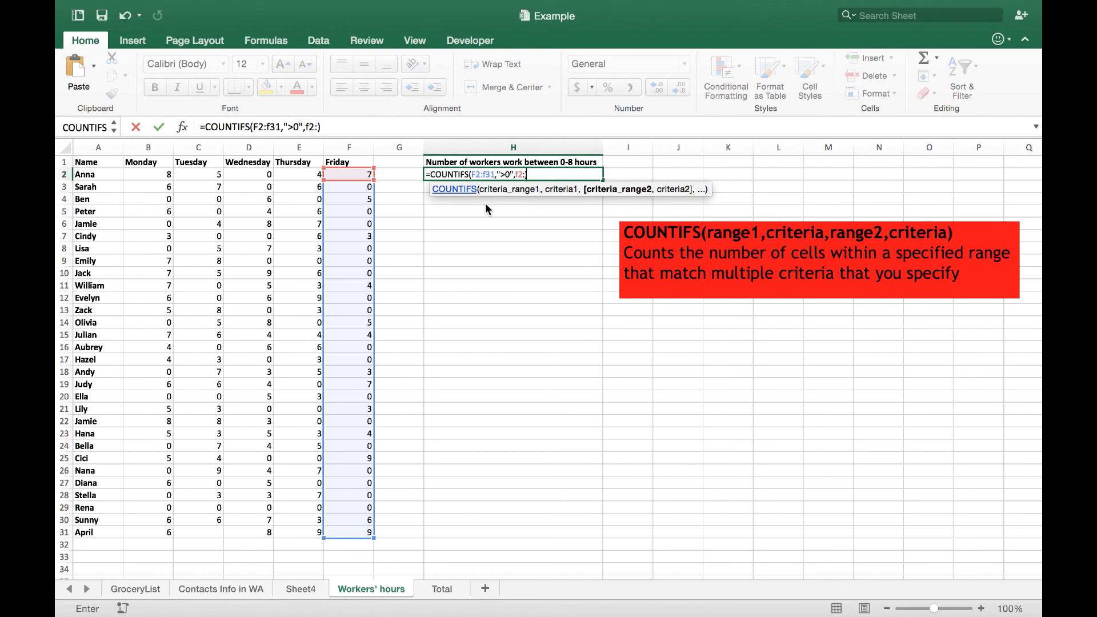
{"action": "type", "text": "f31"}
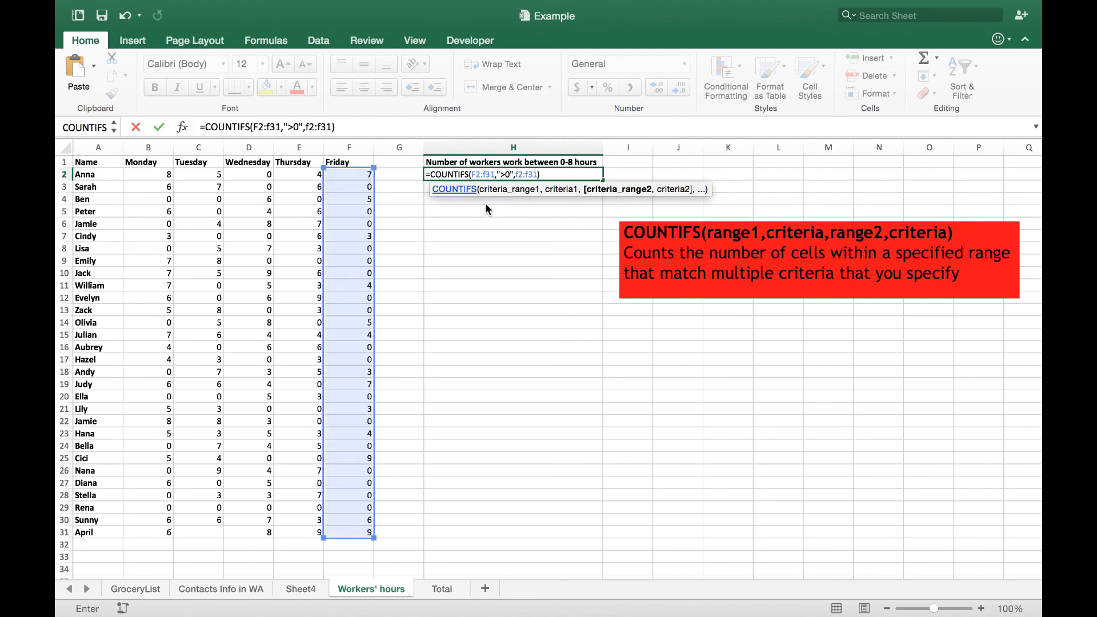
{"action": "type", "text": ",\""}
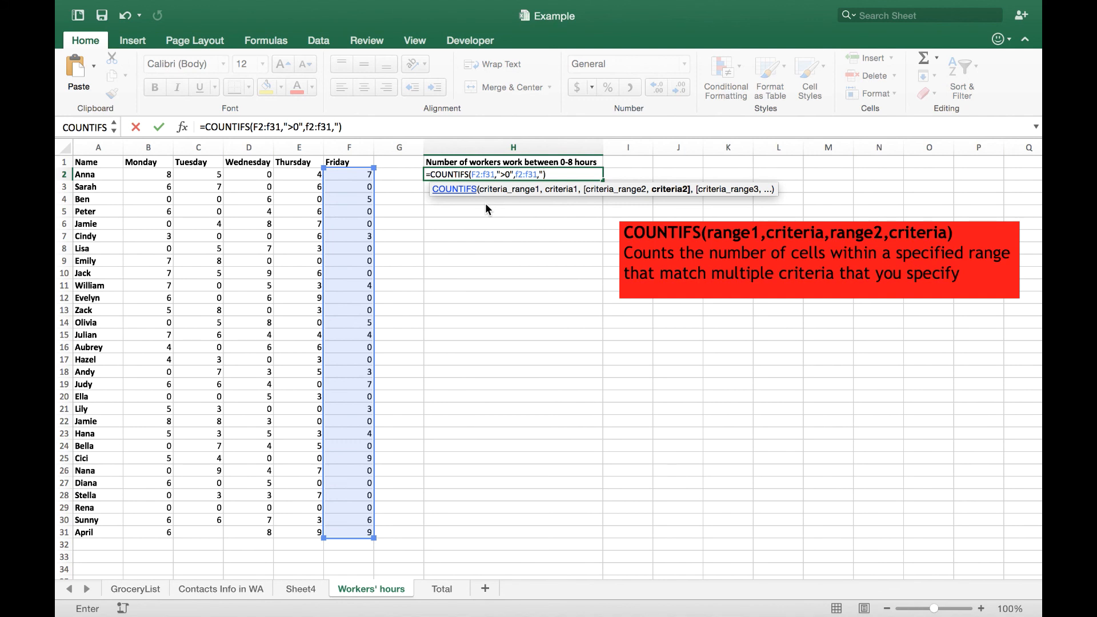
{"action": "type", "text": "<8\""}
{"action": "key", "text": "Return"}
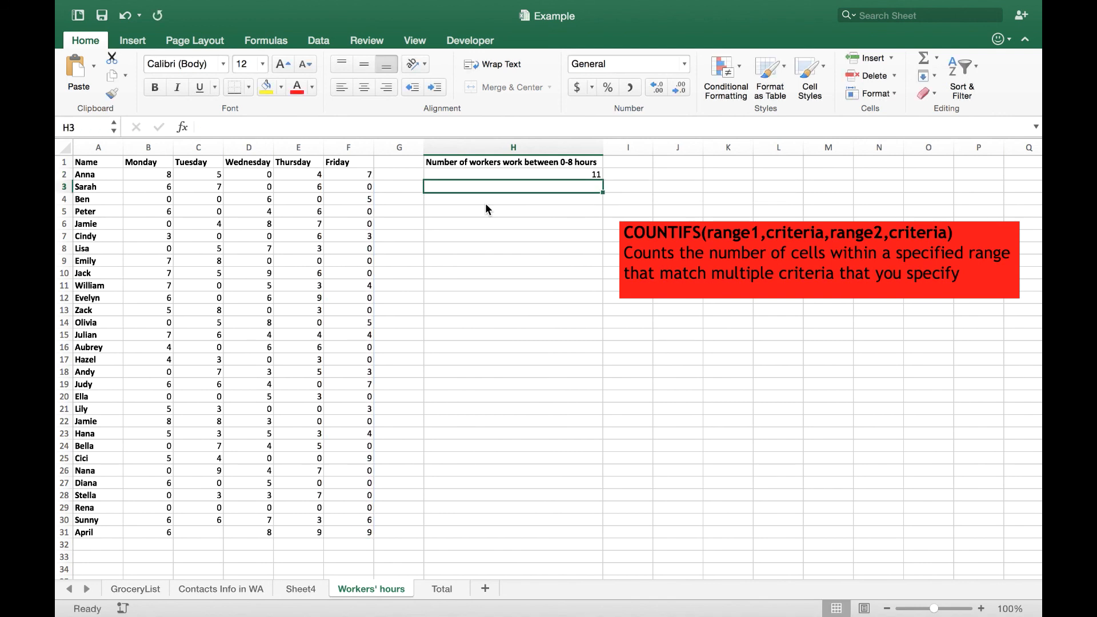